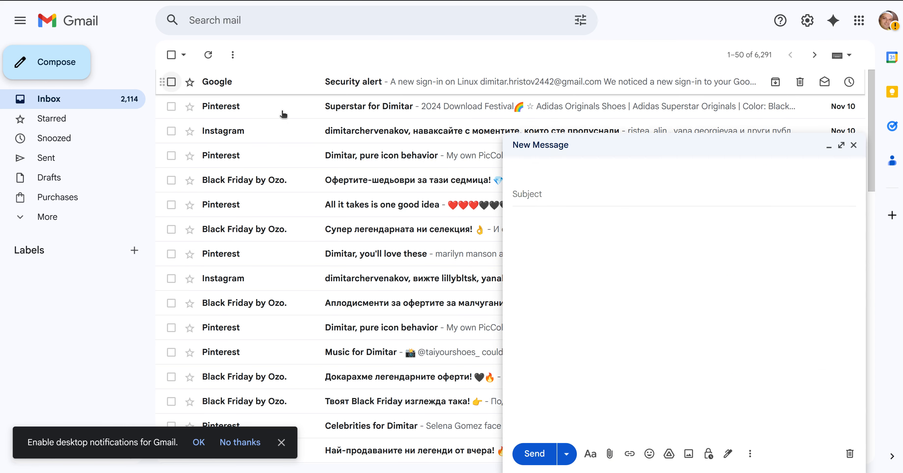
Step: Address the new message to the RedmineUP demo mailbox and enter the subject "Help"
type("dem")
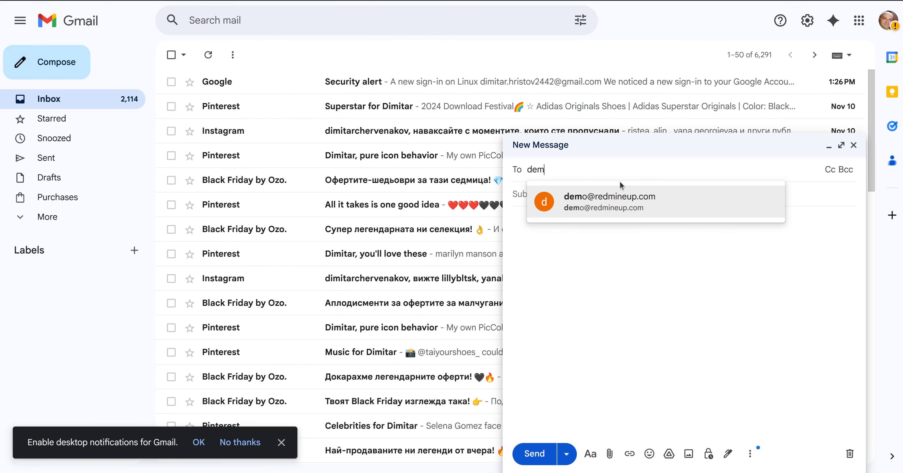
left_click(627, 210)
left_click(575, 203)
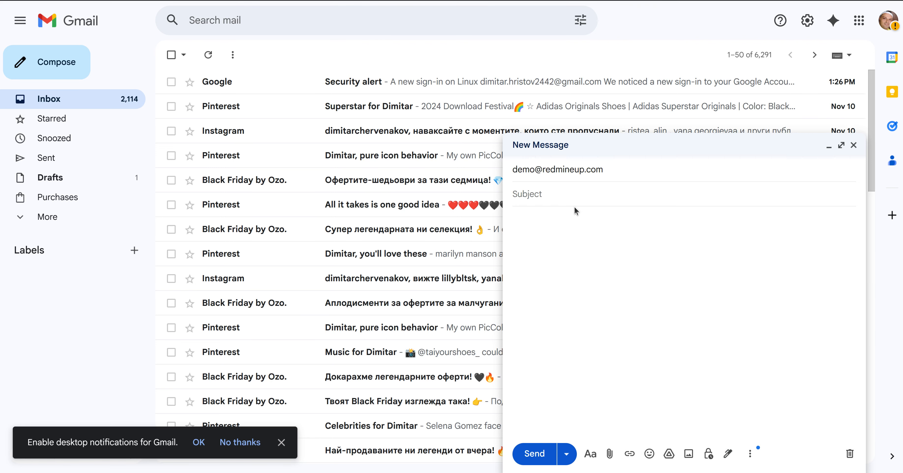
type("Hell")
key("BackSpace")
key("BackSpace")
key("BackSpace")
key("BackSpace")
type("Help")
Step: Write the body "Hello support," followed by "I need some help." in a separate paragraph, and send the message
left_click(574, 223)
type("Hell")
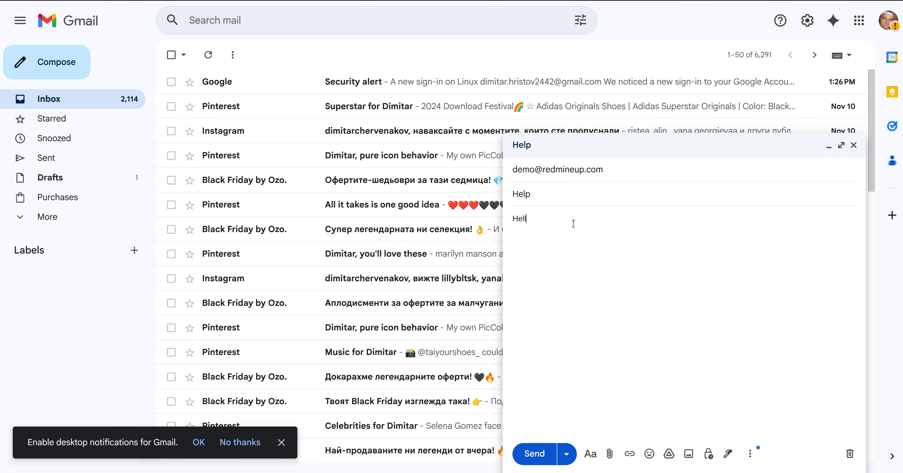
type("o, how can I help")
key("ctrl+a")
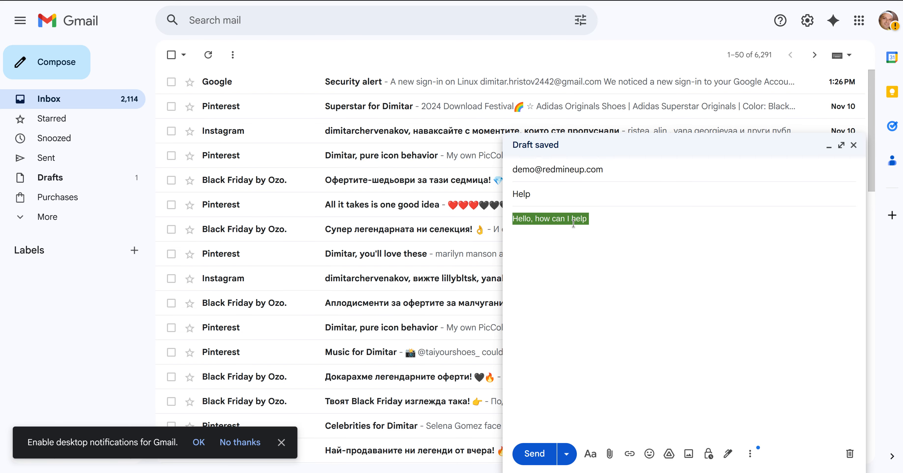
type("Hello support,")
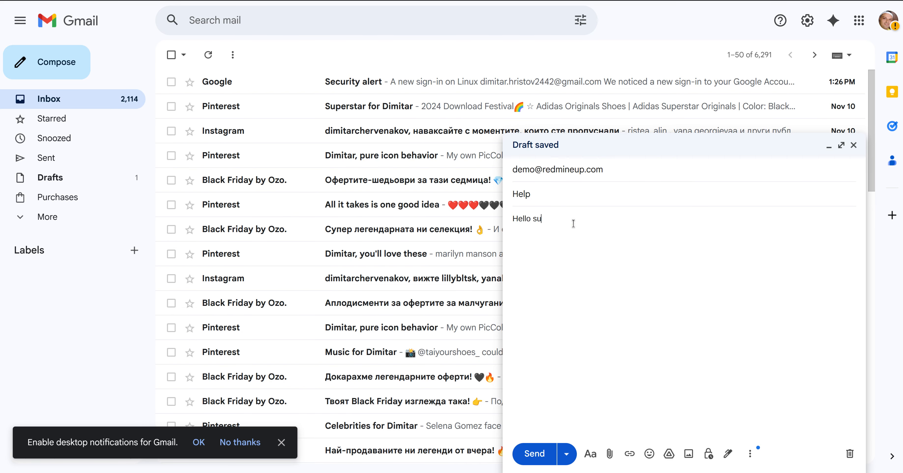
key("Return")
key("Return")
type("I need some help.")
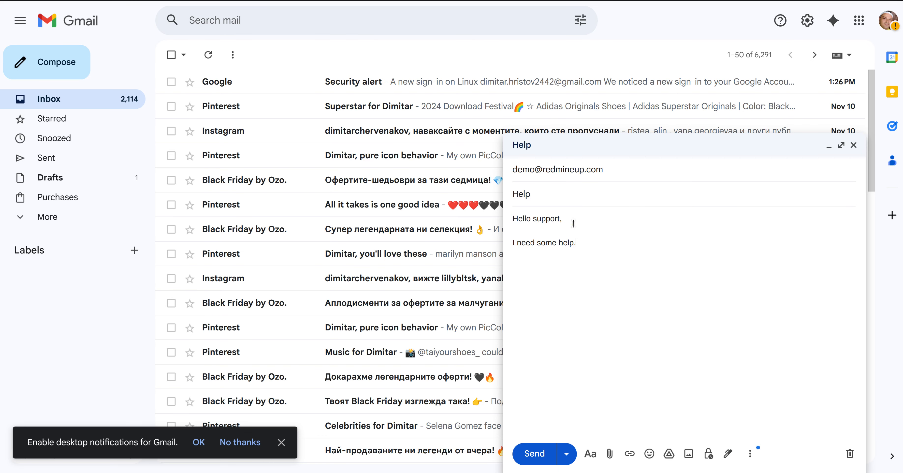
left_click(533, 463)
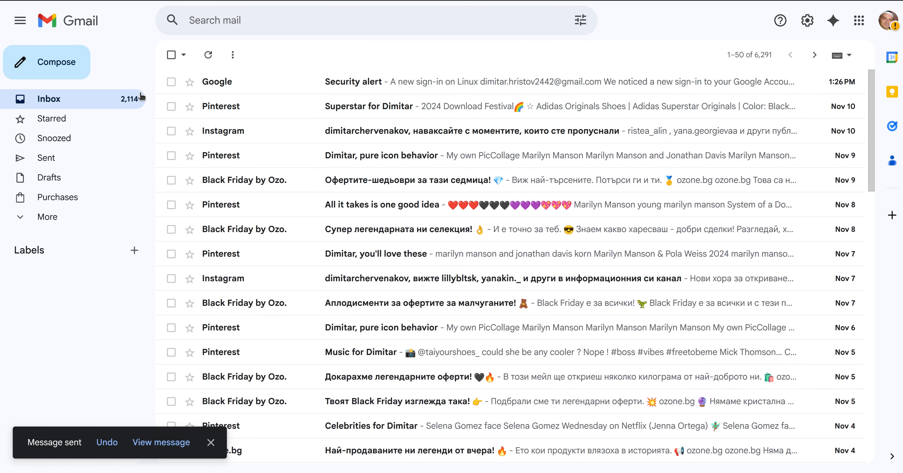
Step: Start another message to the RedmineUP demo mailbox with the subject "renewing of a license"
left_click(77, 64)
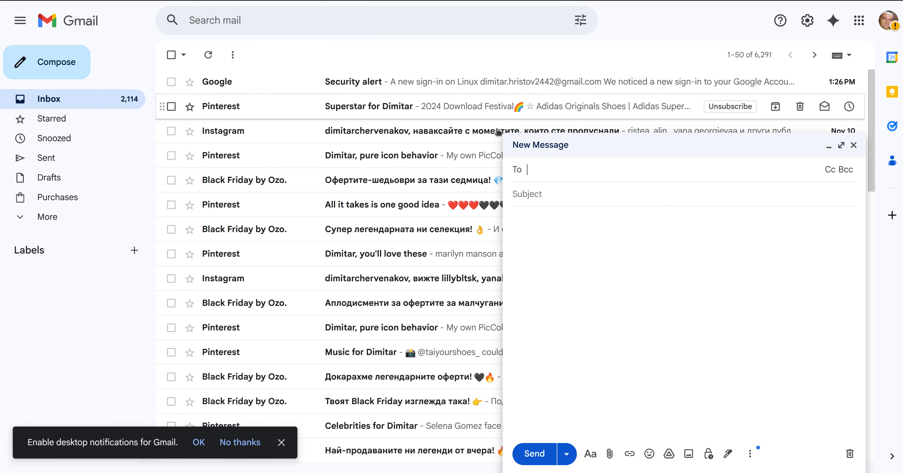
type("de")
left_click(574, 210)
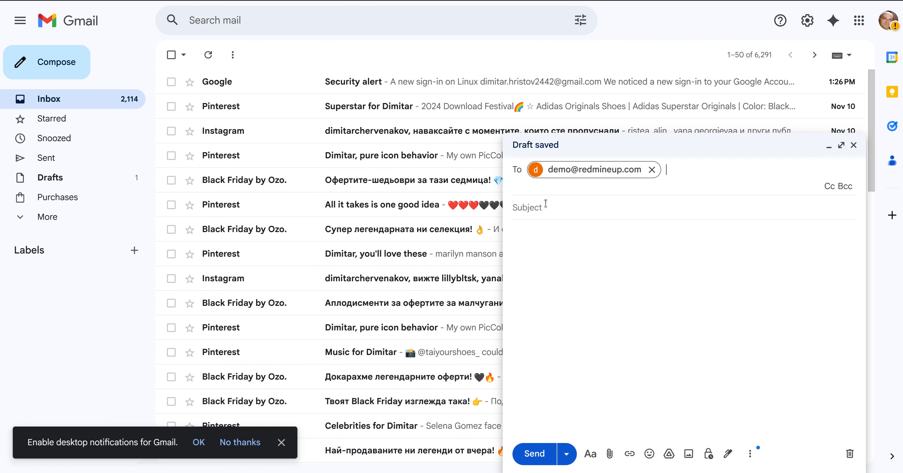
left_click(541, 205)
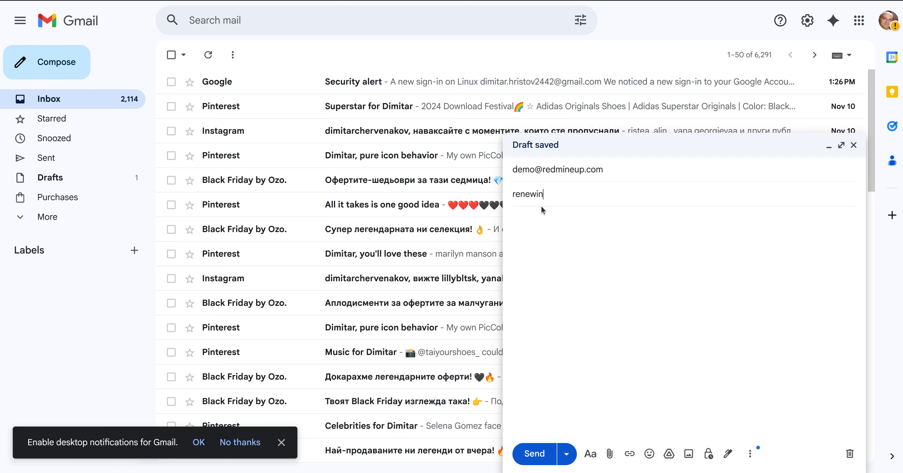
type("renewing of a license")
Step: Write the body "Hi," followed by "How can I renew my license please?" in a separate paragraph, and send the message
left_click(542, 215)
type("H")
key("Return")
type("How can I renew my license please?")
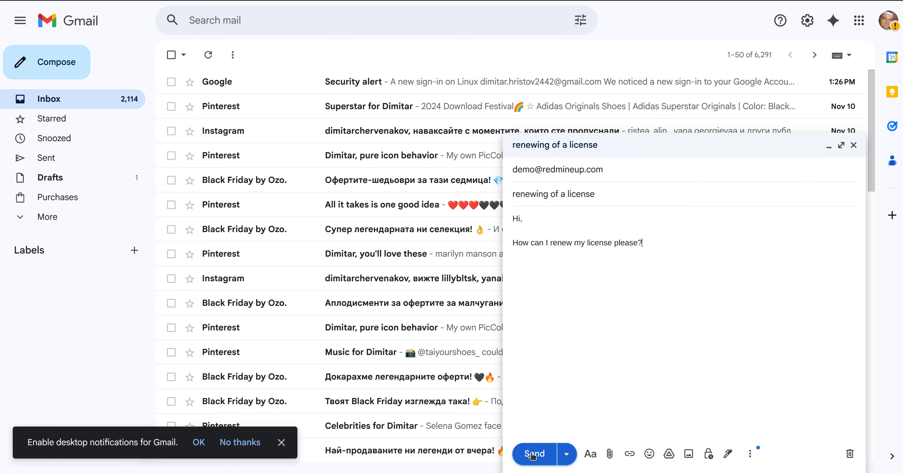
left_click(532, 456)
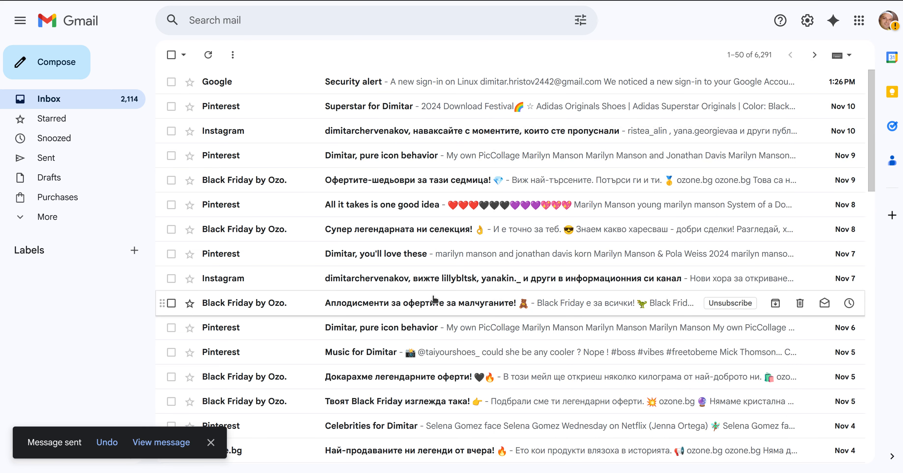
Step: Start a third message to the RedmineUP demo mailbox with the subject "Weather"
left_click(70, 62)
type("dem")
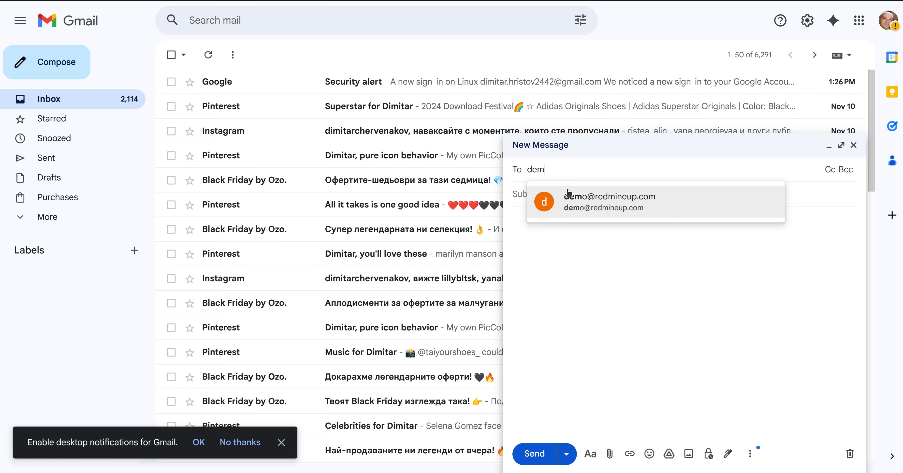
left_click(575, 207)
key("Tab")
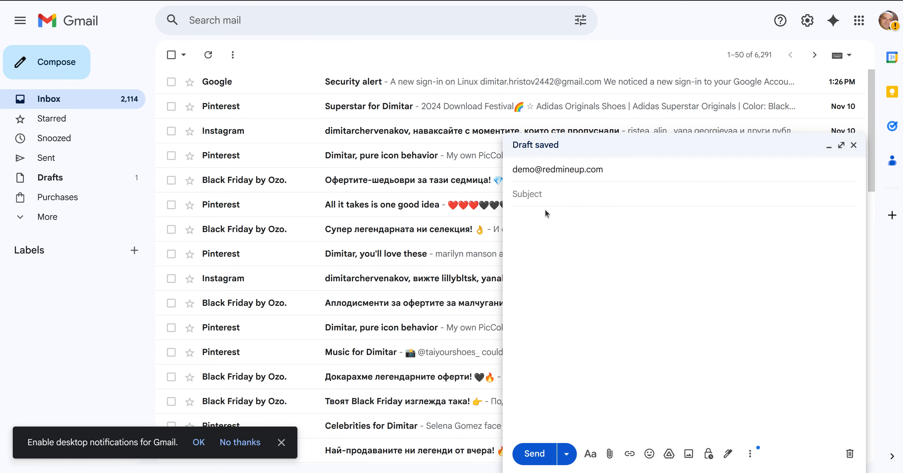
type("Wather")
key("BackSpace")
key("BackSpace")
key("BackSpace")
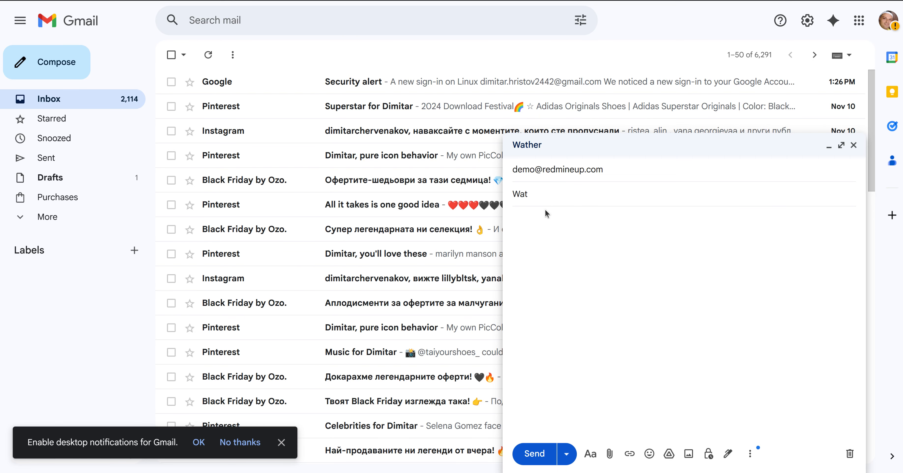
type("ther")
Step: Write the body "Hi," followed by "what is the weather today?" in a separate paragraph, and send the message
left_click(553, 241)
type("Hi")
key("BackSpace")
type("i,  ")
type("H")
key("BackSpace")
type("what is the")
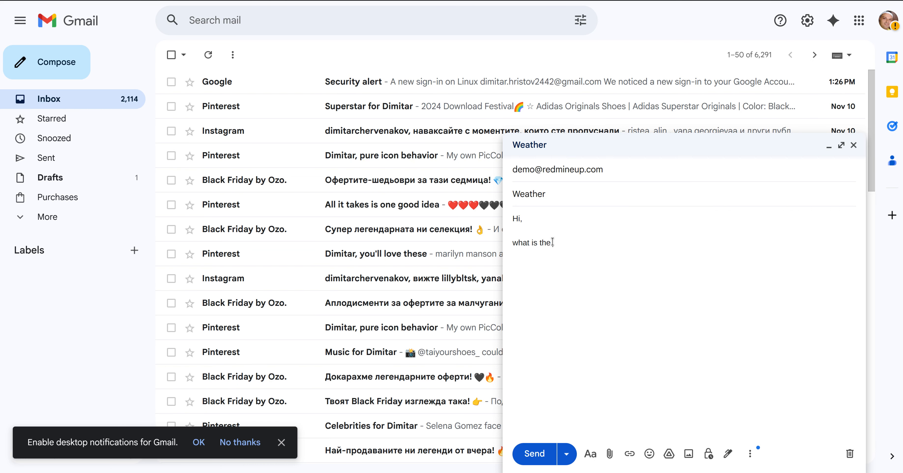
type(" weather today?")
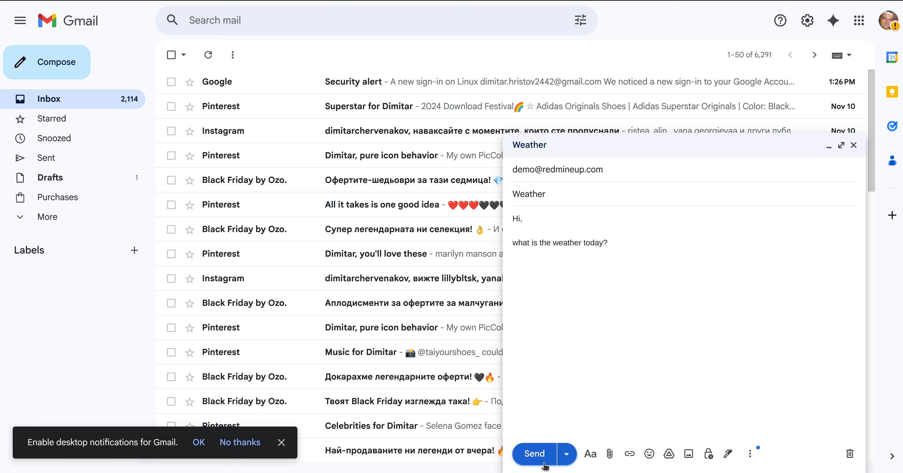
left_click(528, 456)
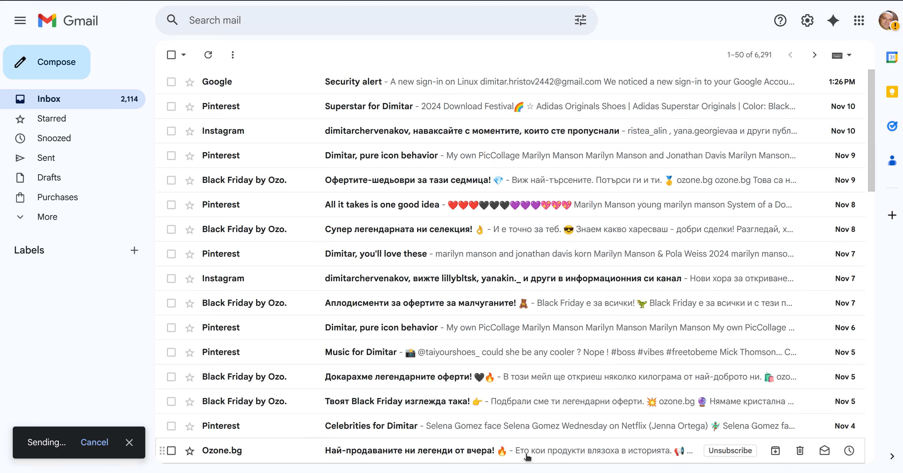
Step: Start a fourth message to the RedmineUP demo mailbox with the subject "Matrix request"
left_click(42, 63)
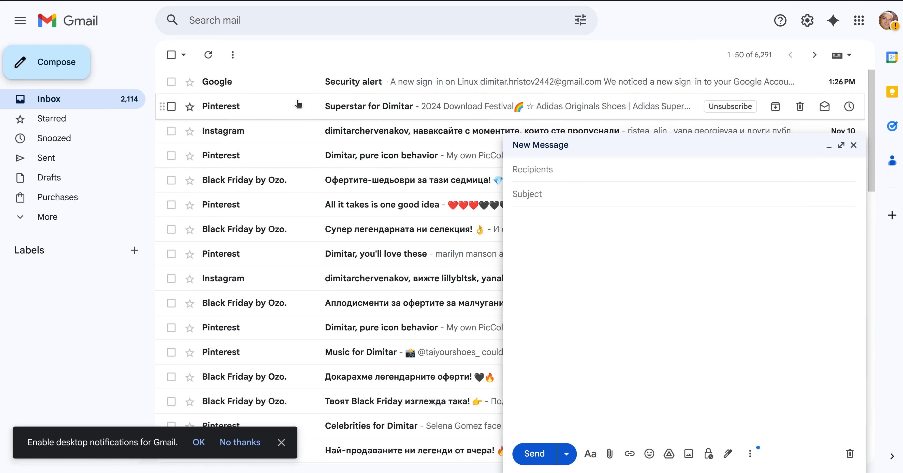
type("dem")
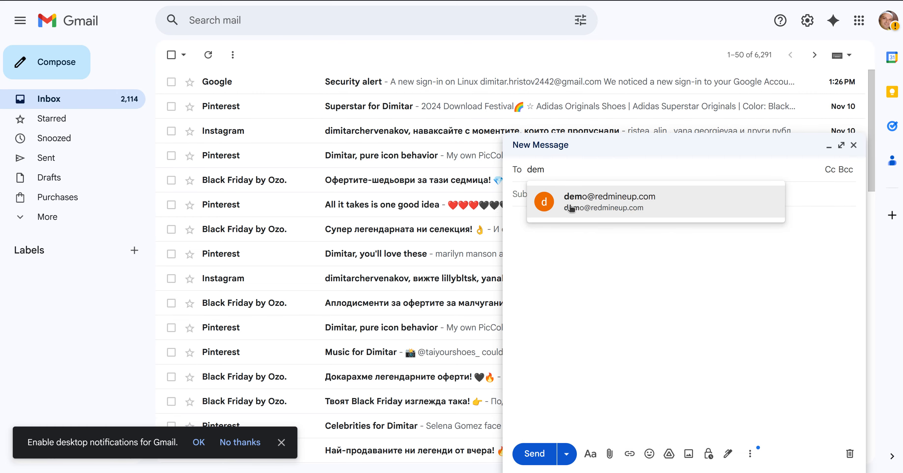
left_click(545, 204)
type("Matrix request")
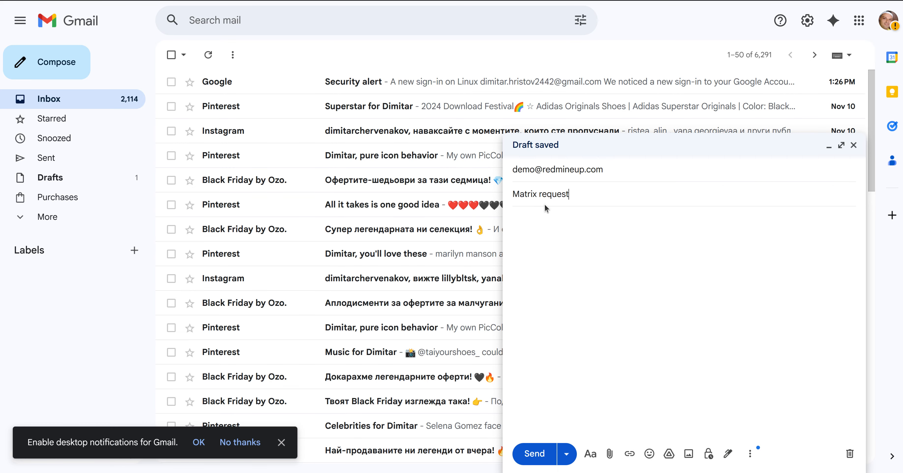
Step: Write the body "Which matrix movie is the best?" and send the message
left_click(544, 235)
type("Whic")
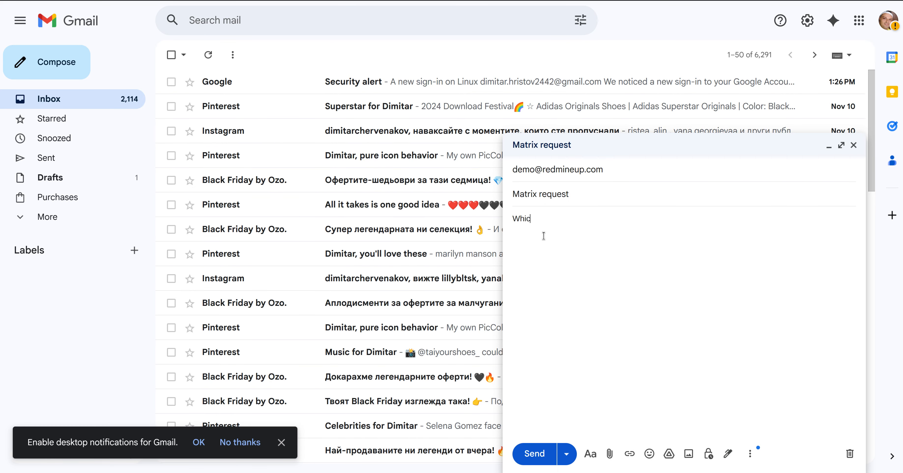
type("h matrix movie is the best?")
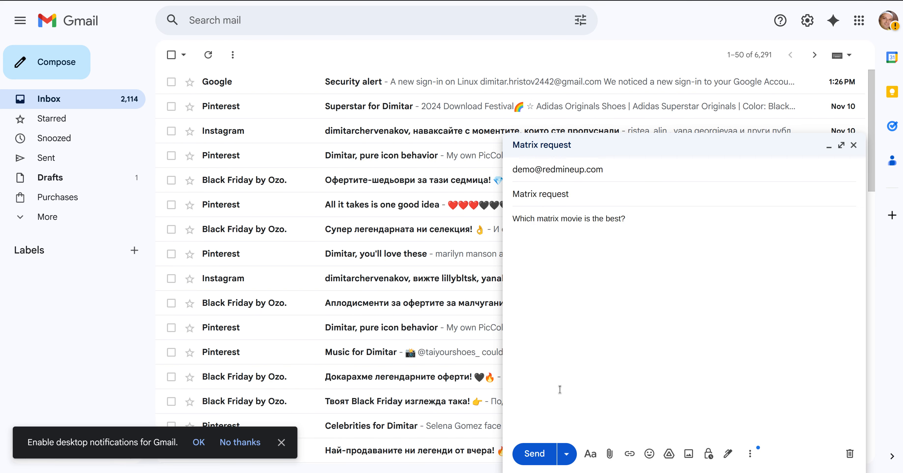
left_click(534, 453)
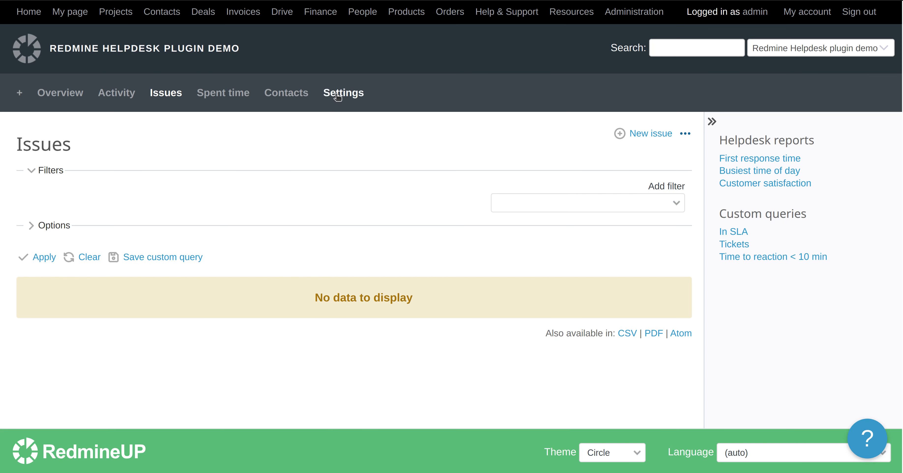
Step: Open the project's Helpdesk settings, fetch mail from the incoming mail server and check the processing result
left_click(343, 94)
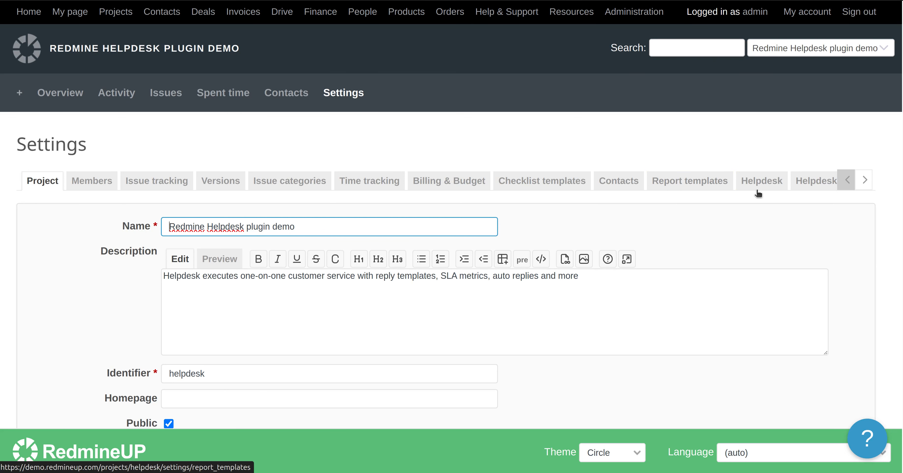
left_click(761, 181)
scroll(672, 287, "down", 1)
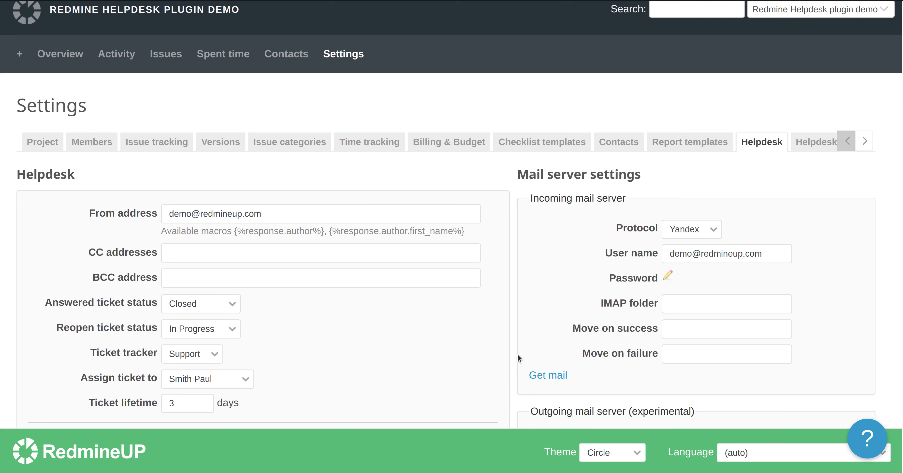
left_click(546, 375)
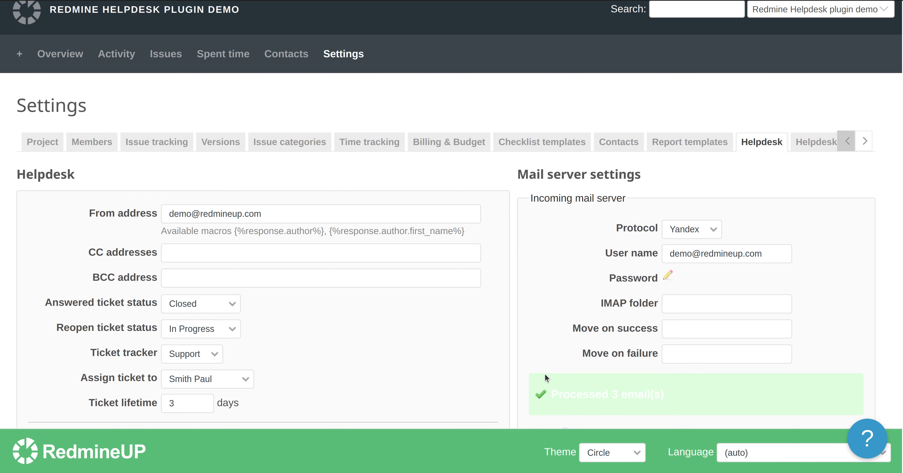
scroll(548, 371, "down", 1)
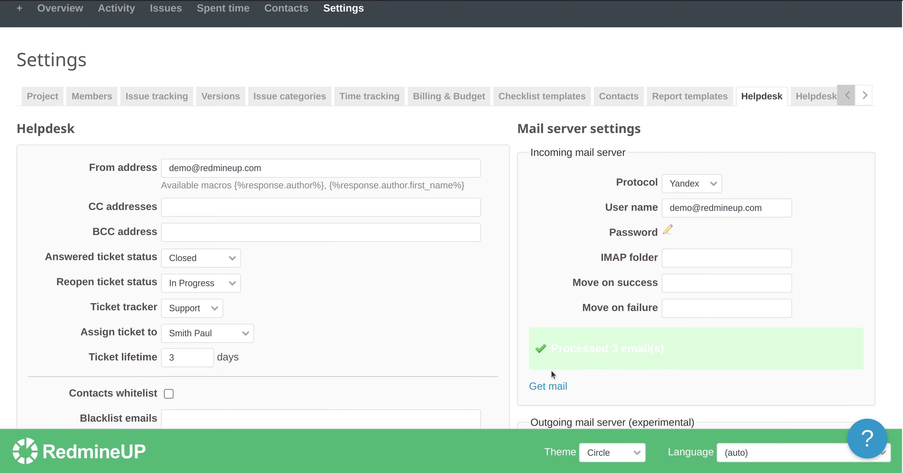
triple_click(588, 356)
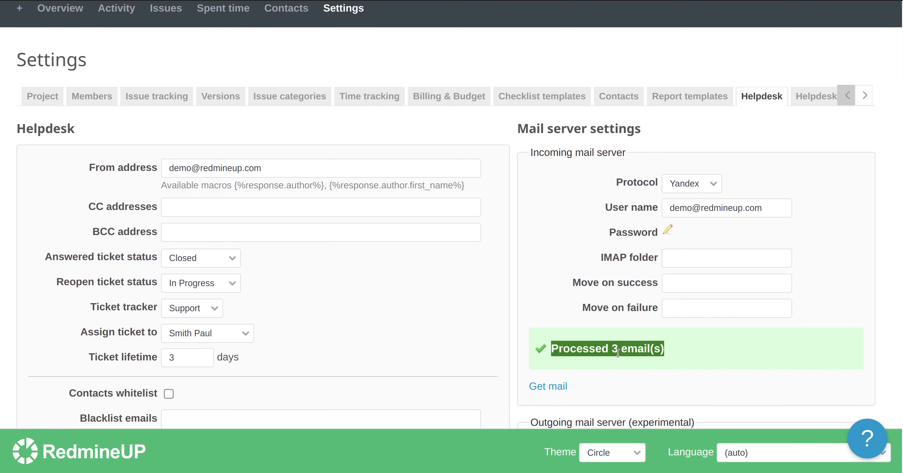
Step: Repeat the incoming mail fetch to pick up any remaining messages
left_click(558, 386)
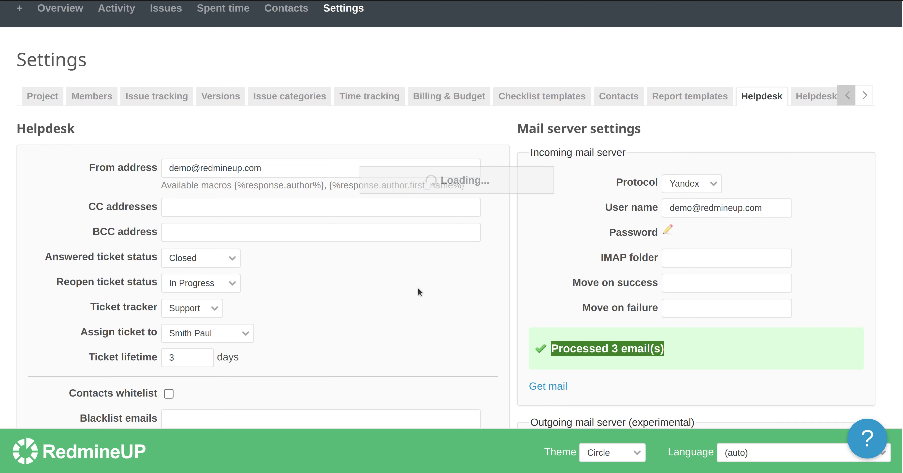
left_click(534, 384)
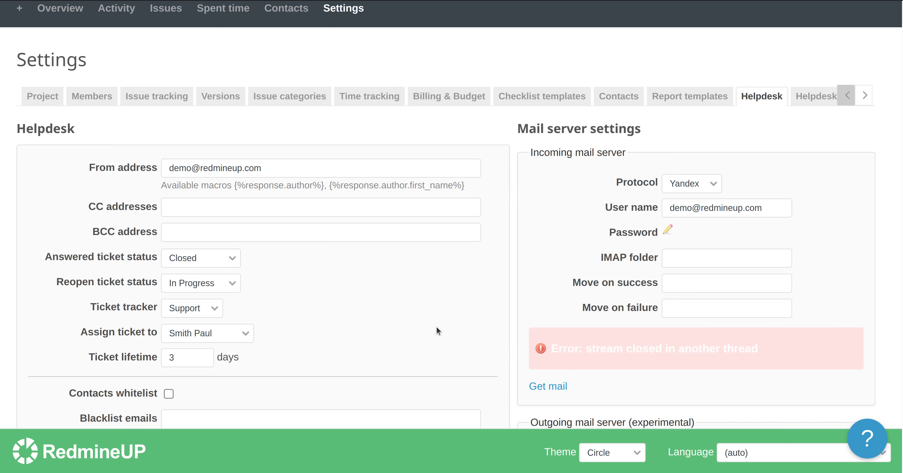
left_click(551, 385)
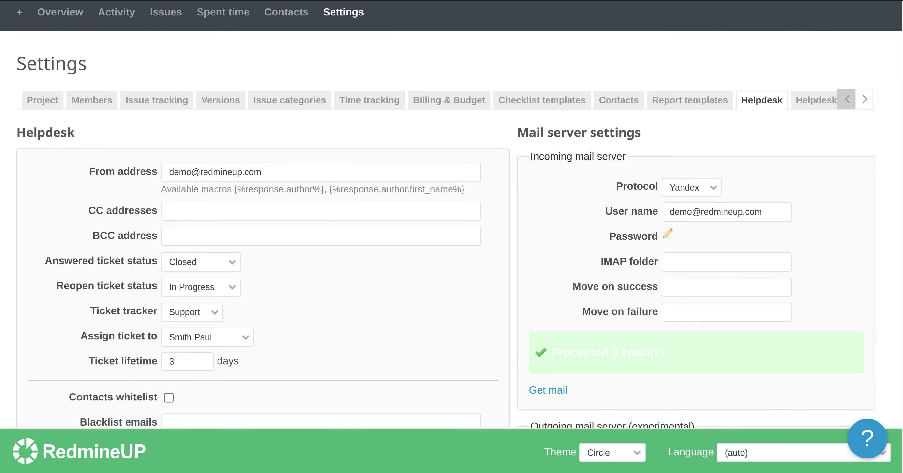
Step: Open the issue statuses list in the administration area and examine the Issue closed column
left_click(182, 0)
key("F5")
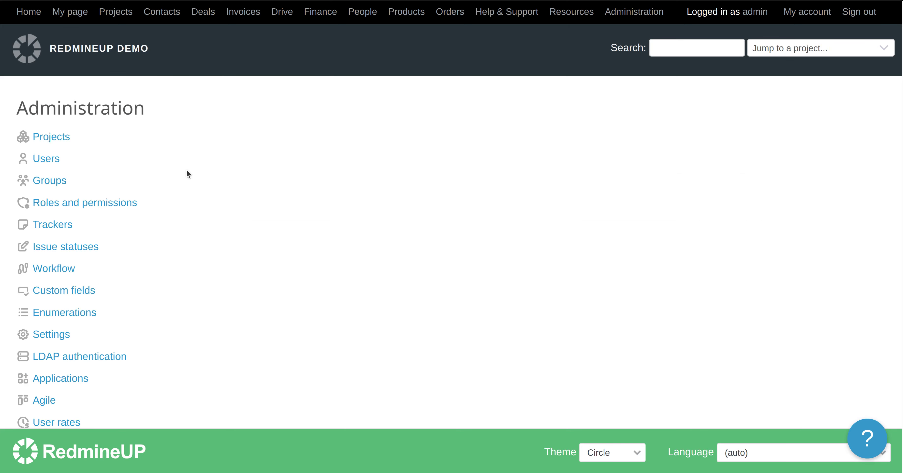
left_click(70, 252)
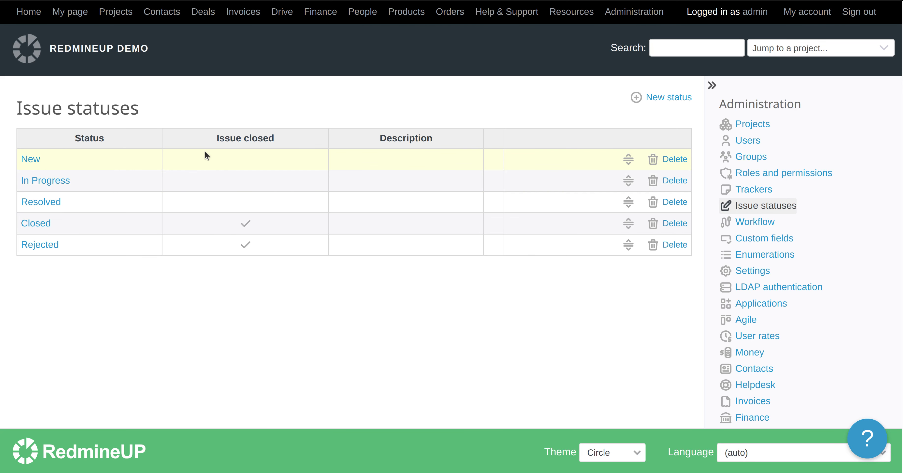
triple_click(229, 135)
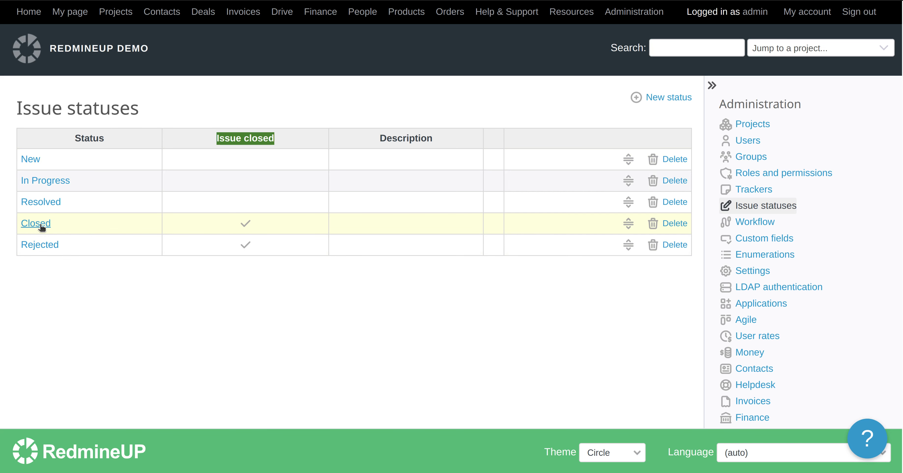
Step: Review the answered ticket status and reopen ticket status options in the project's Helpdesk settings
left_click(171, 323)
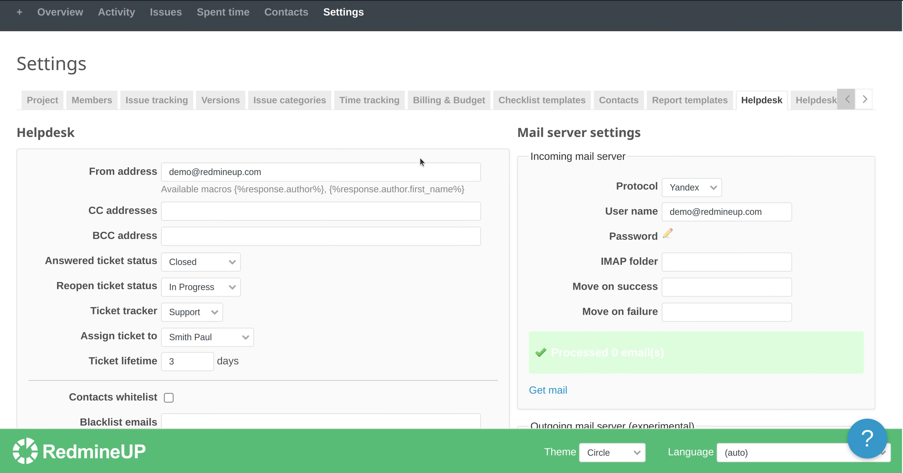
scroll(399, 171, "up", 1)
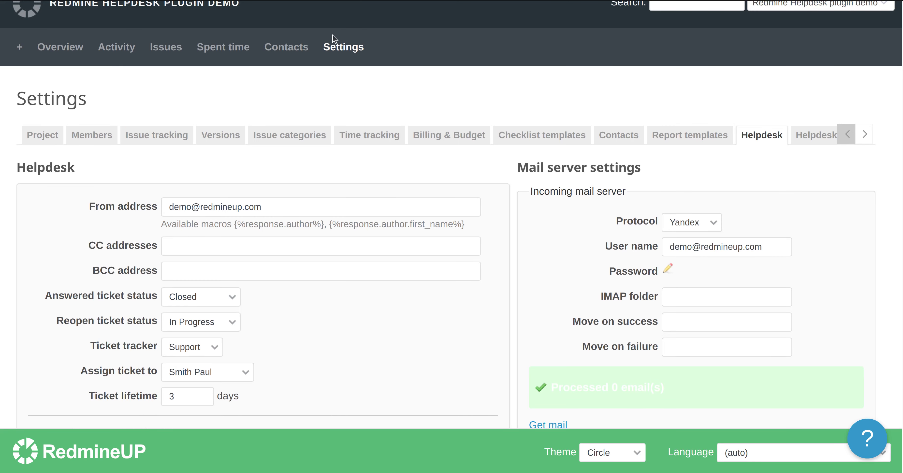
scroll(387, 154, "down", 1)
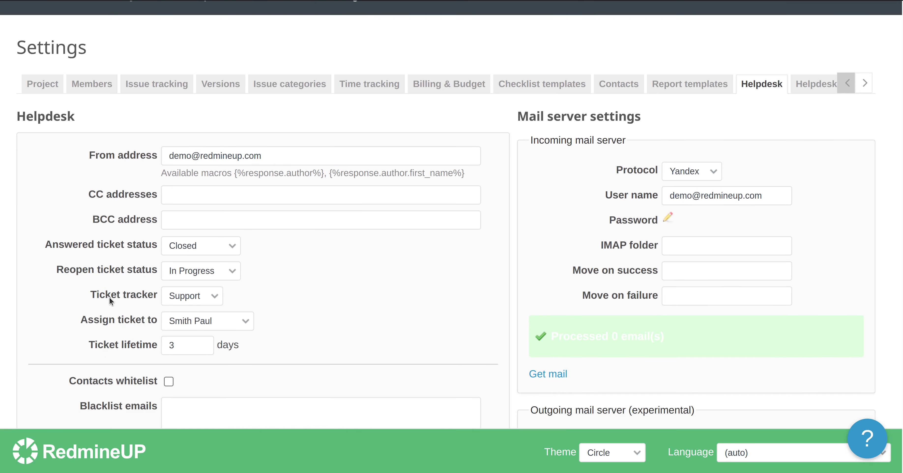
left_click_drag(74, 269, 130, 272)
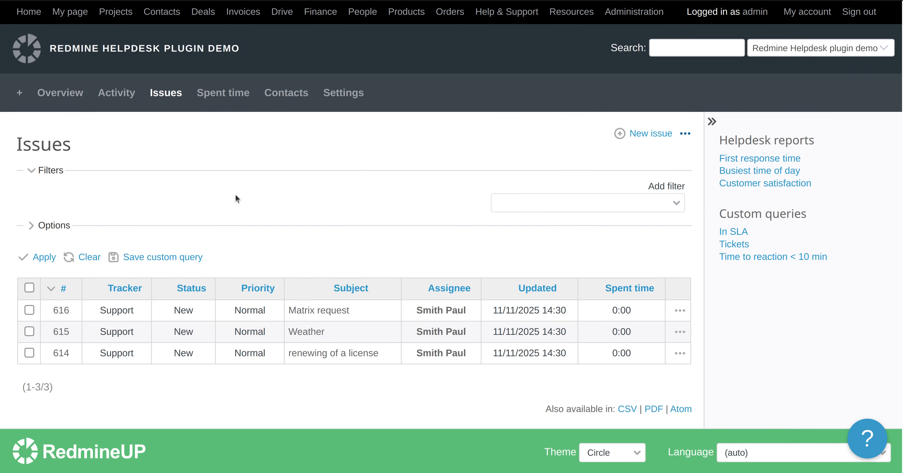
Step: Open the Matrix request ticket from the project's issues list, start a reply and look over the reply form
left_click(317, 311)
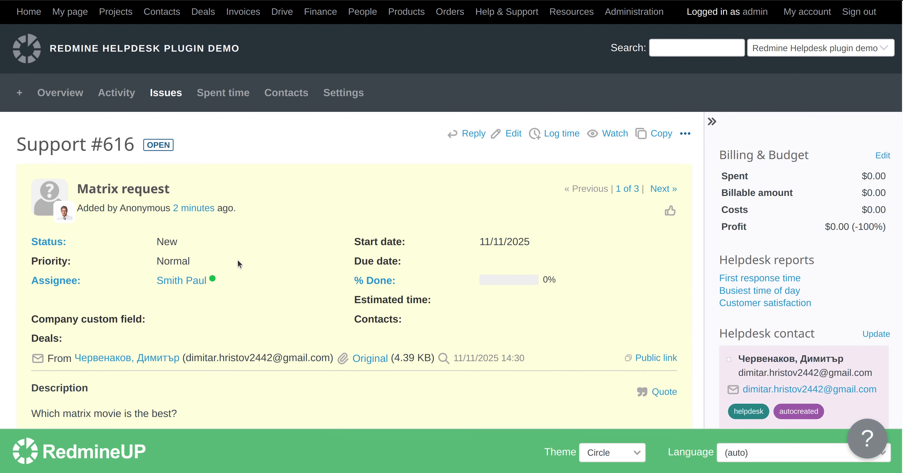
left_click(472, 133)
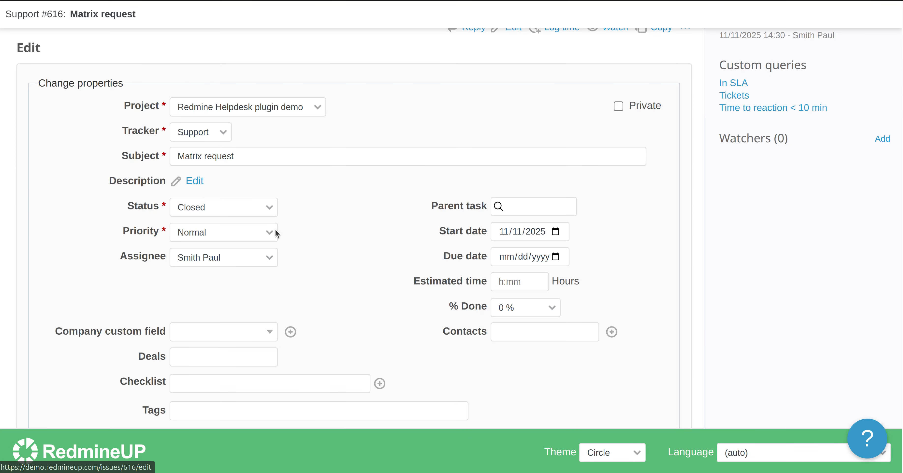
scroll(238, 284, "down", 3)
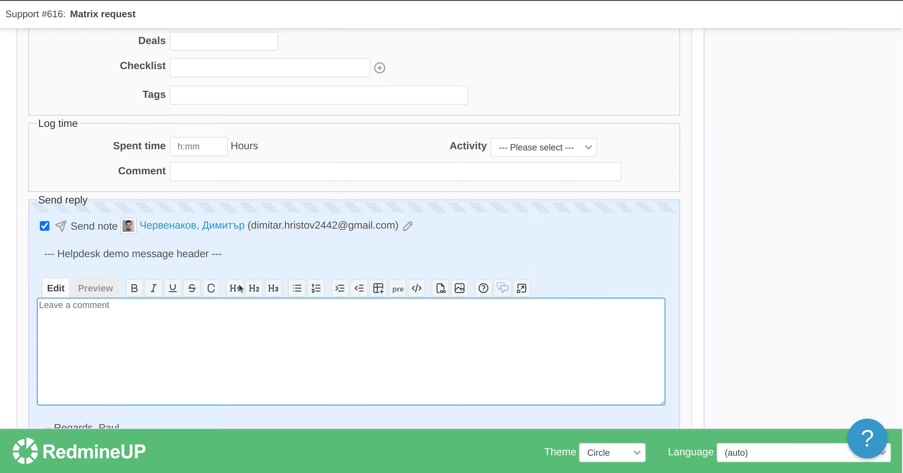
scroll(238, 283, "down", 3)
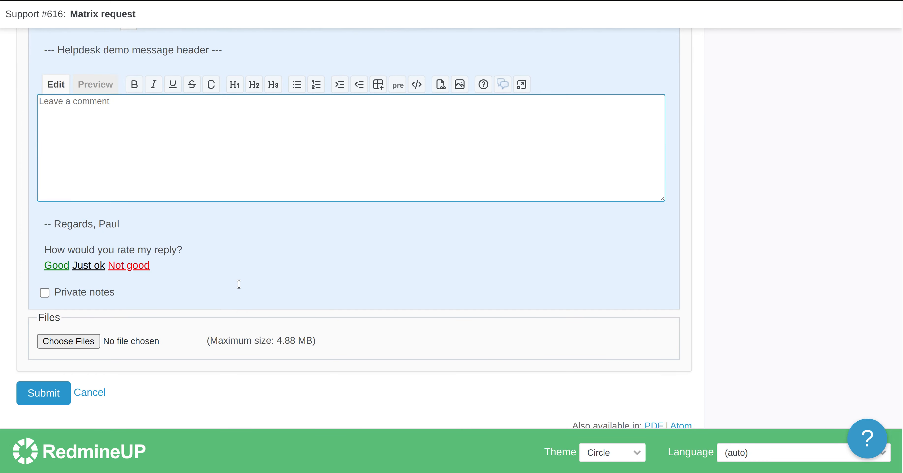
scroll(239, 284, "up", 10)
scroll(238, 284, "up", 5)
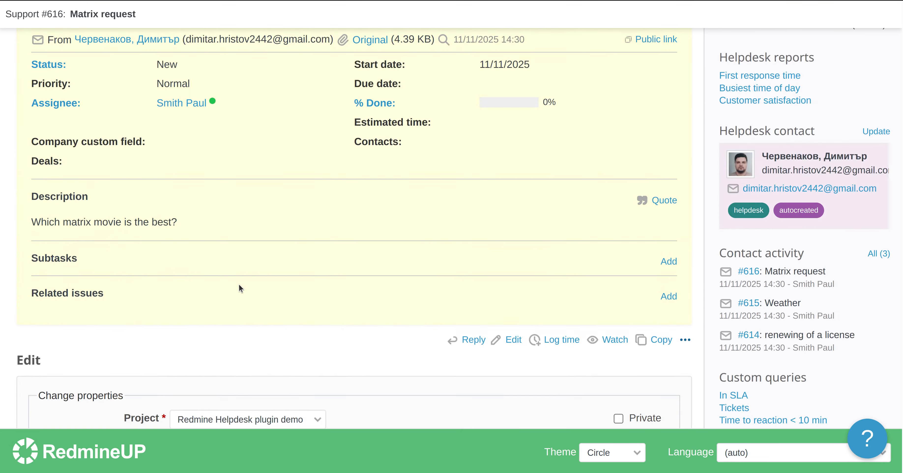
scroll(238, 283, "down", 15)
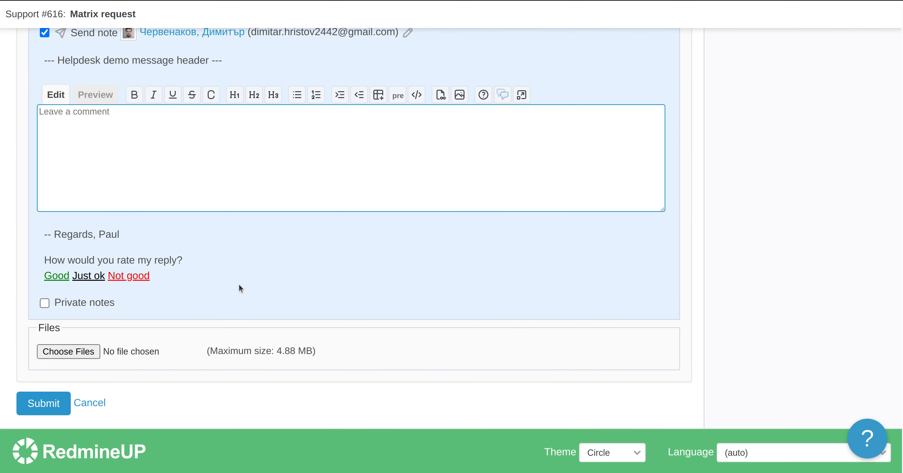
Step: Greet the customer by first name, write "The best movie is the first one of course. It is from 1999." and submit the reply
type("Hi")
scroll(237, 167, "up", 2)
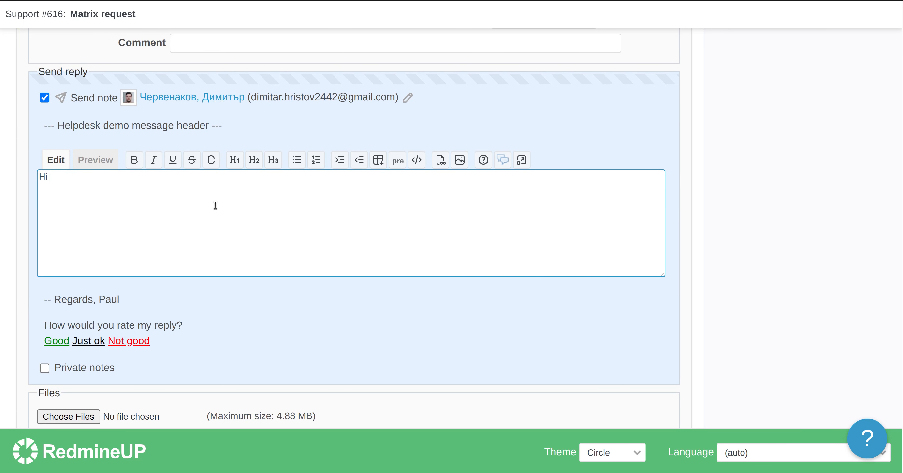
type("Dimitar,")
key("Return")
key("Return")
type("The best mov")
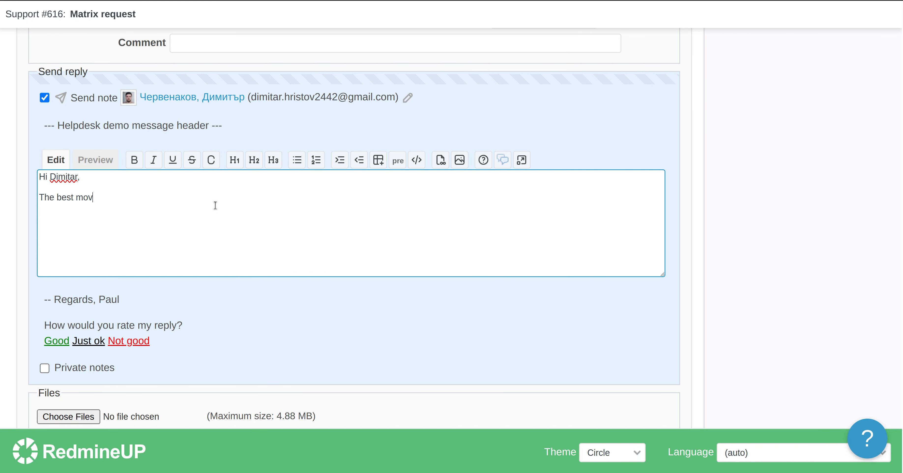
type("ie is the first one of course. It is from 1999.")
scroll(221, 336, "down", 3)
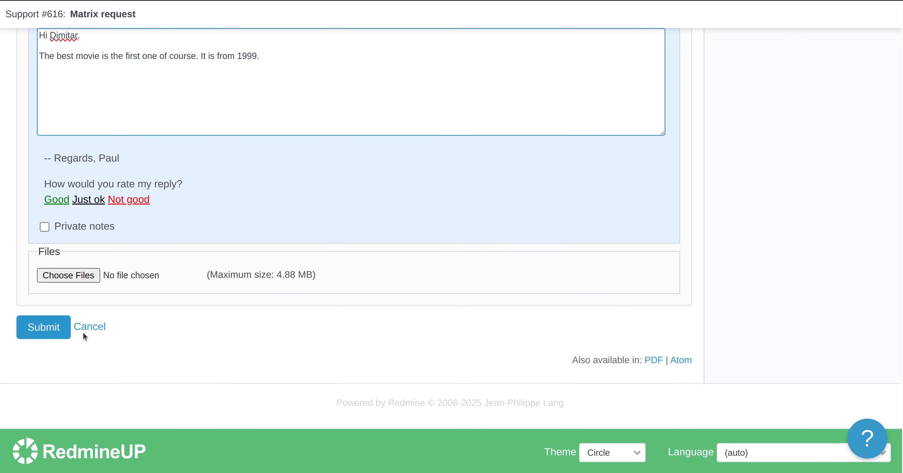
left_click(36, 325)
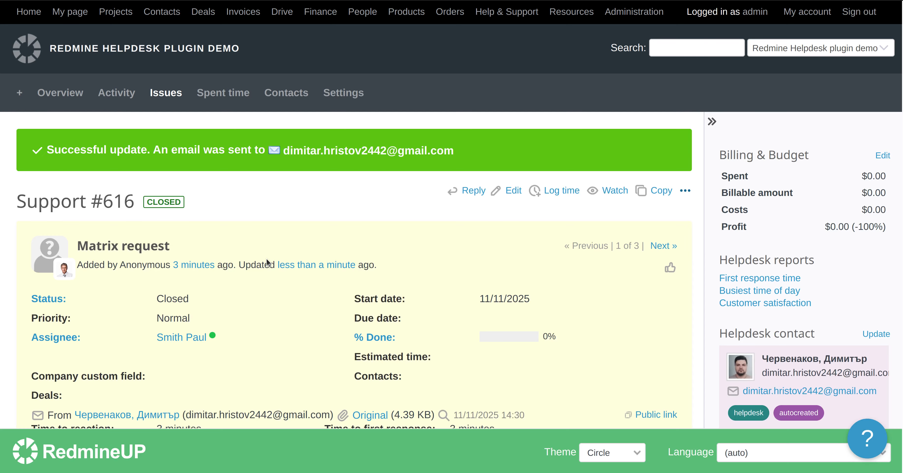
Step: Check the reply in the Matrix request ticket's history and return to the issues list
scroll(178, 284, "down", 10)
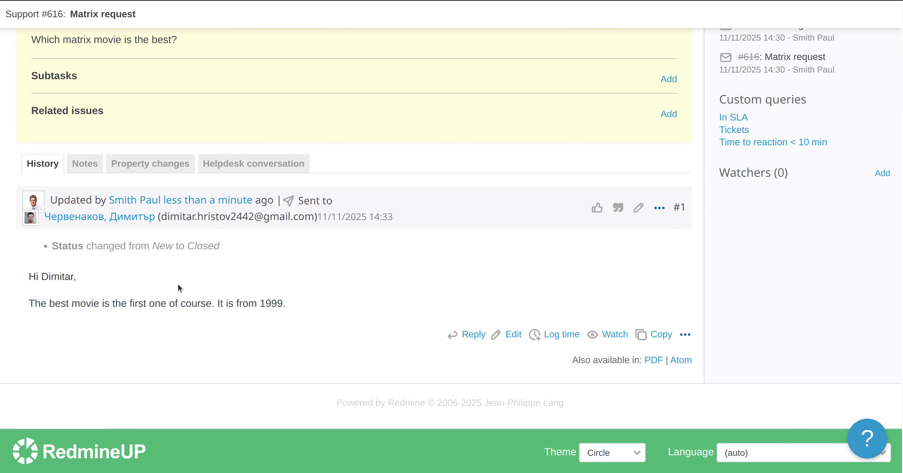
scroll(178, 284, "up", 10)
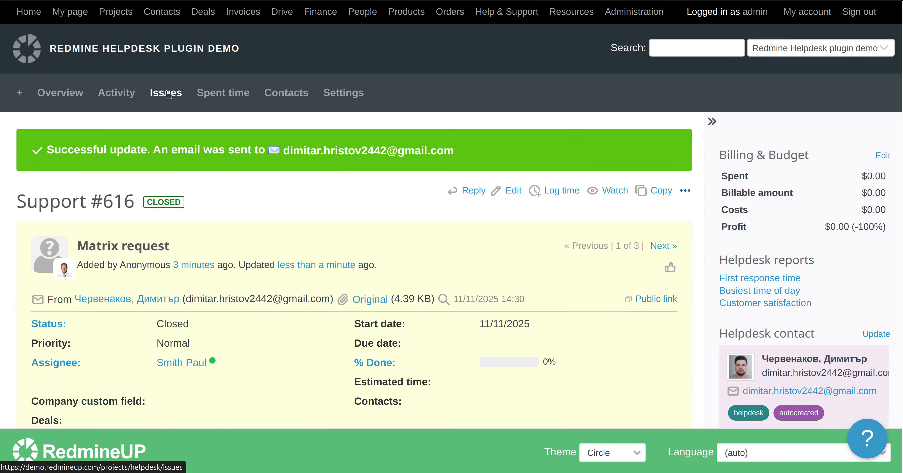
left_click(167, 94)
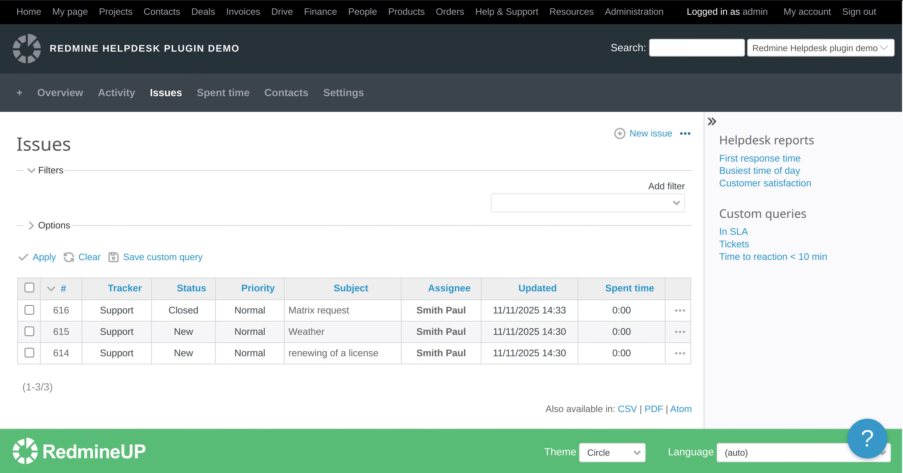
Step: Switch to Gmail, open the support reply to the Matrix request and dismiss the feature tips
key("ctrl+Tab")
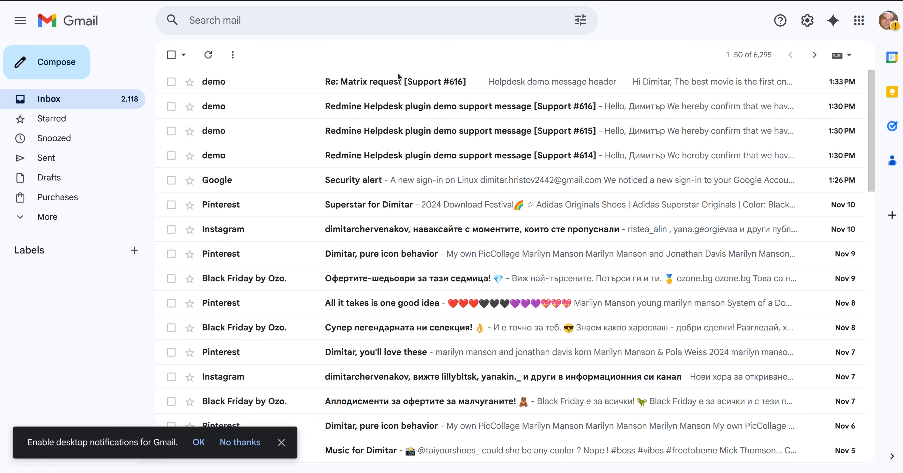
left_click(399, 82)
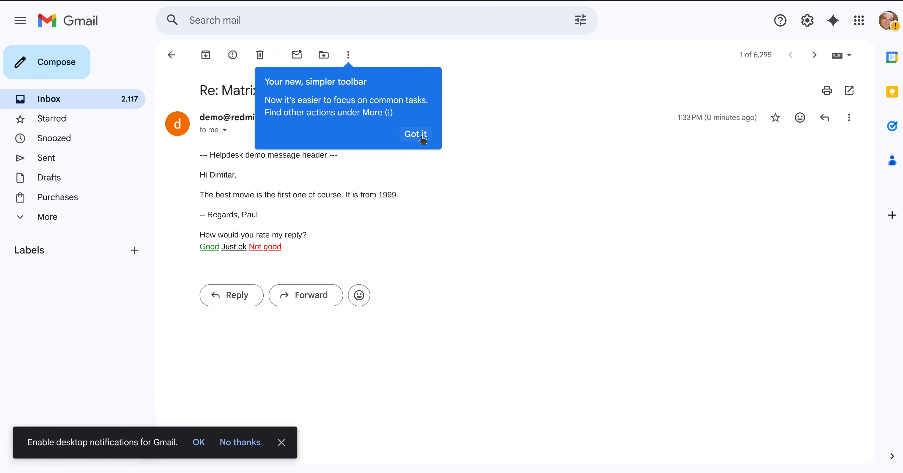
left_click(414, 134)
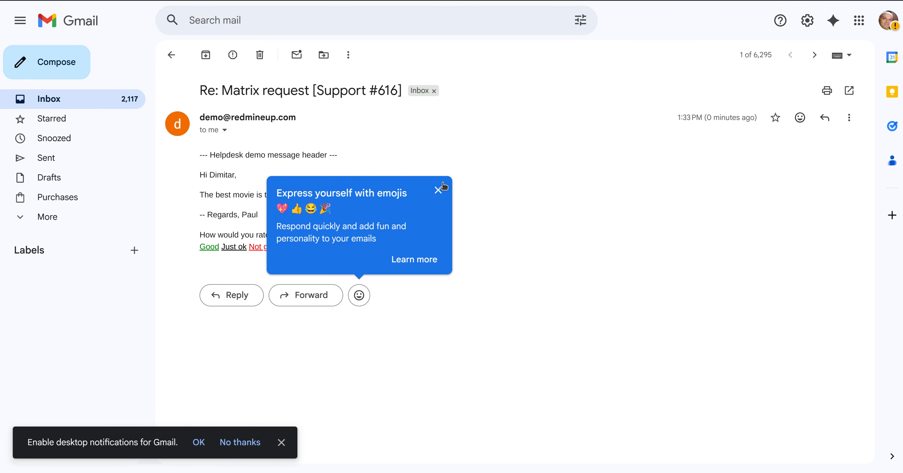
left_click(438, 190)
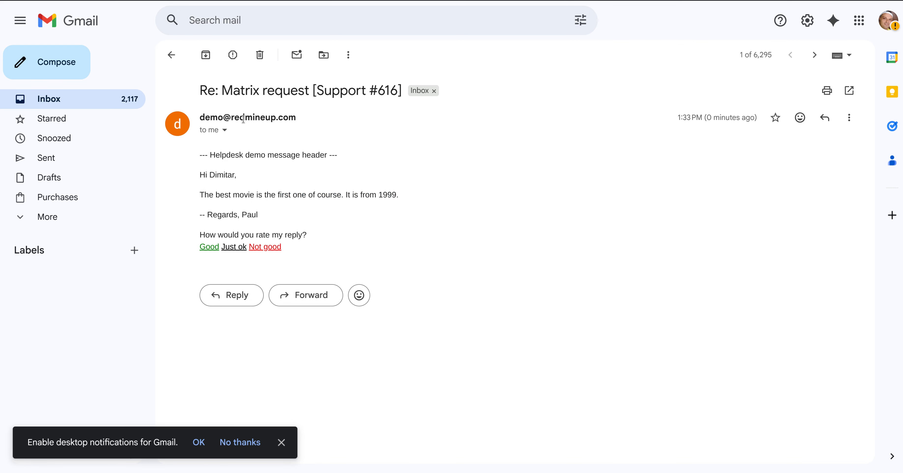
Step: Reply to the support email with "All right. I think the same. :)" and send it
left_click(233, 297)
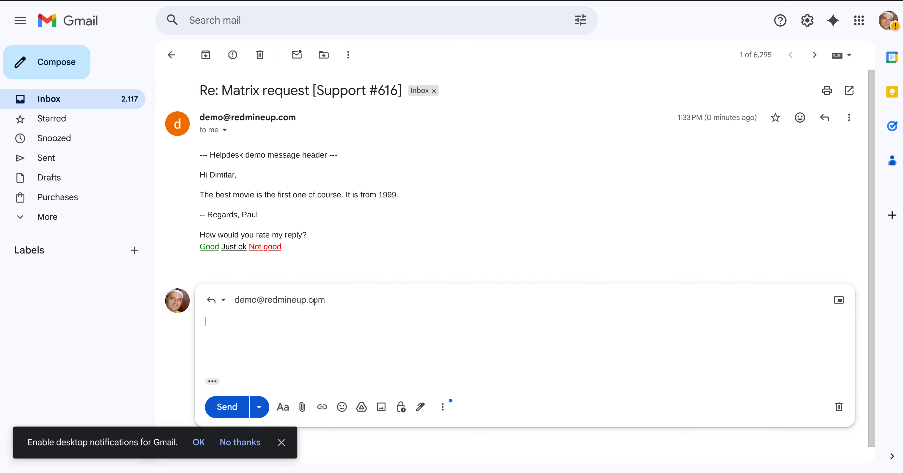
type("All right.  ")
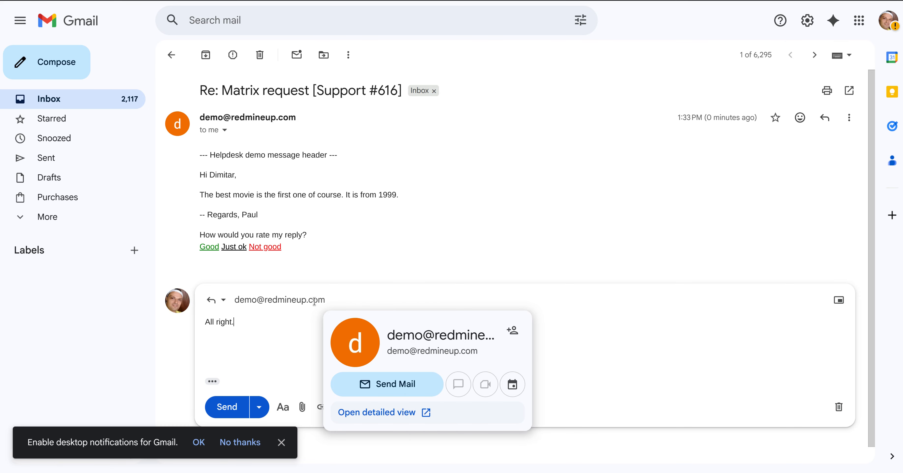
type("I think the same. :)")
left_click(219, 407)
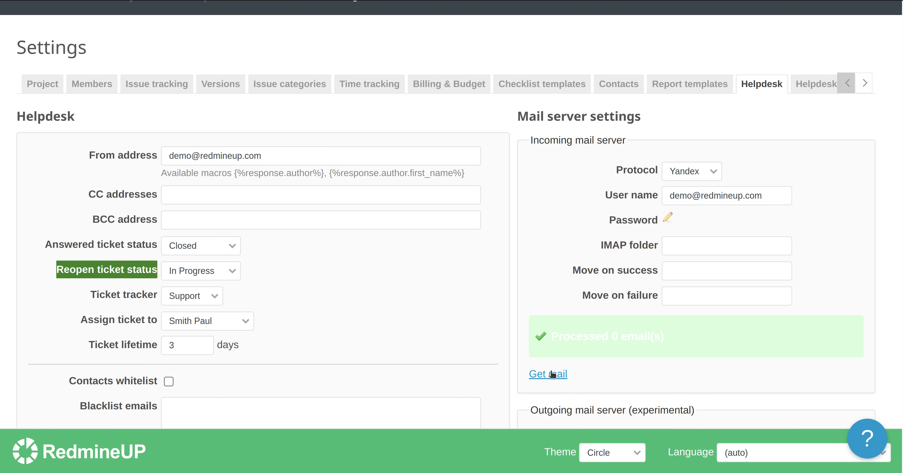
Step: Switch to the Redmine project's Helpdesk settings, fetch mail from the incoming server and check the processing result
left_click(549, 372)
left_click(549, 375)
left_click(561, 373)
double_click(590, 338)
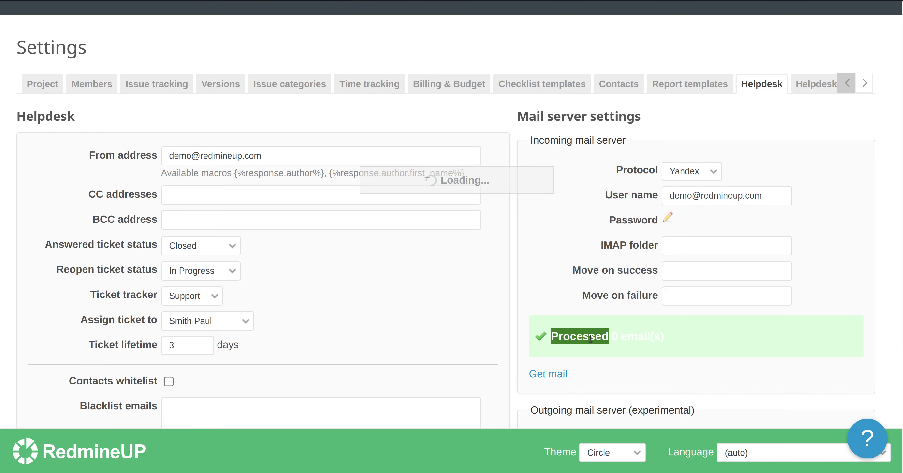
triple_click(590, 338)
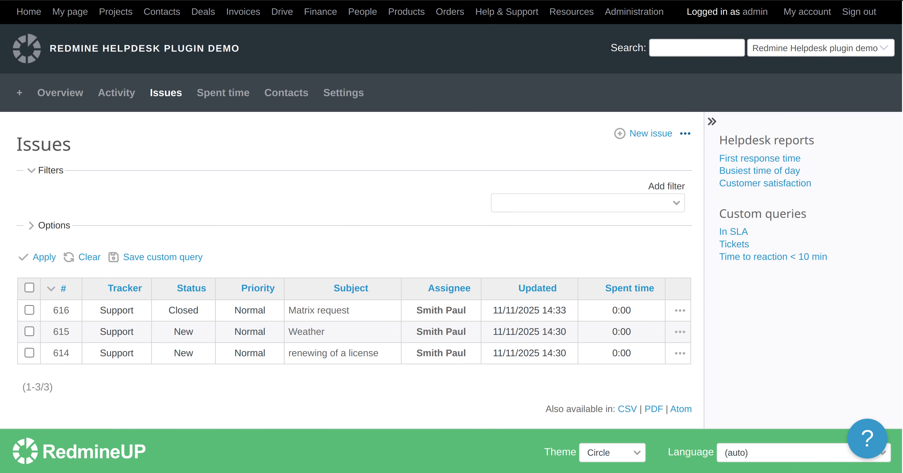
Step: Refresh the issues list, examine the Matrix request ticket's status and message history, and return to the list
key("F5")
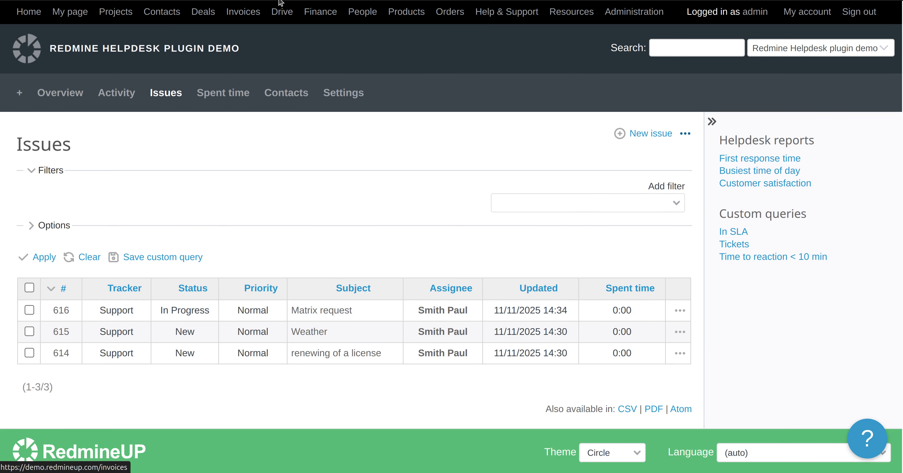
left_click(311, 311)
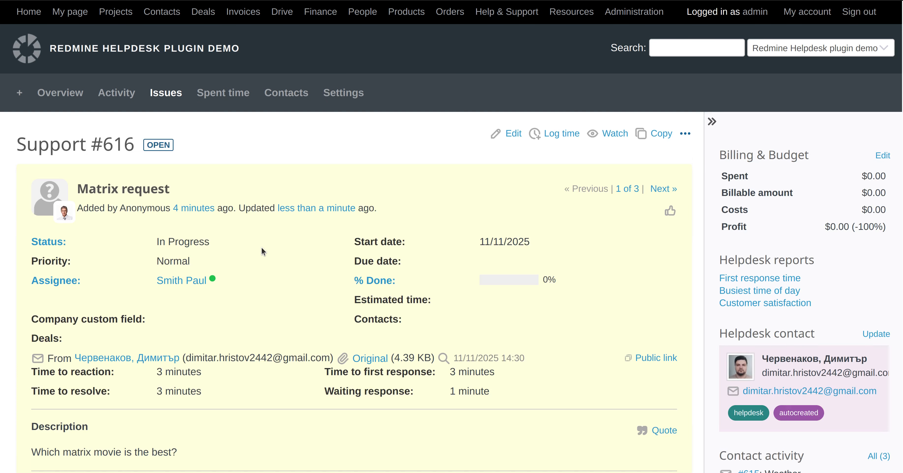
scroll(261, 247, "down", 10)
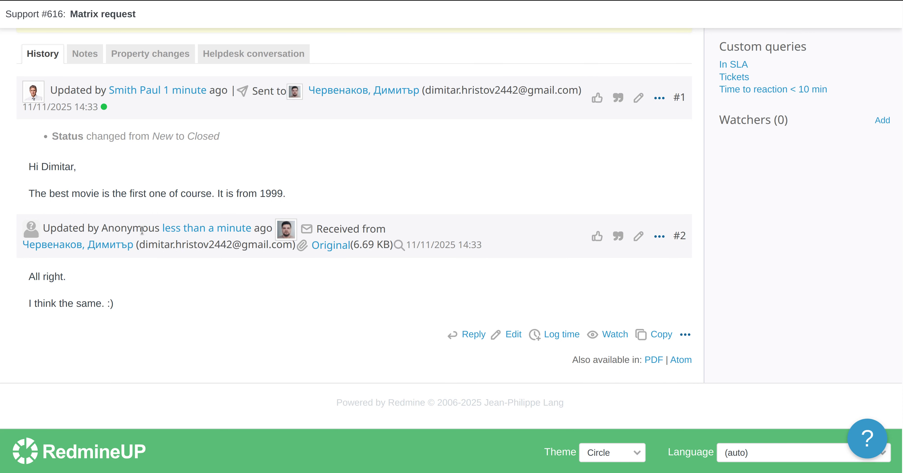
scroll(287, 163, "up", 10)
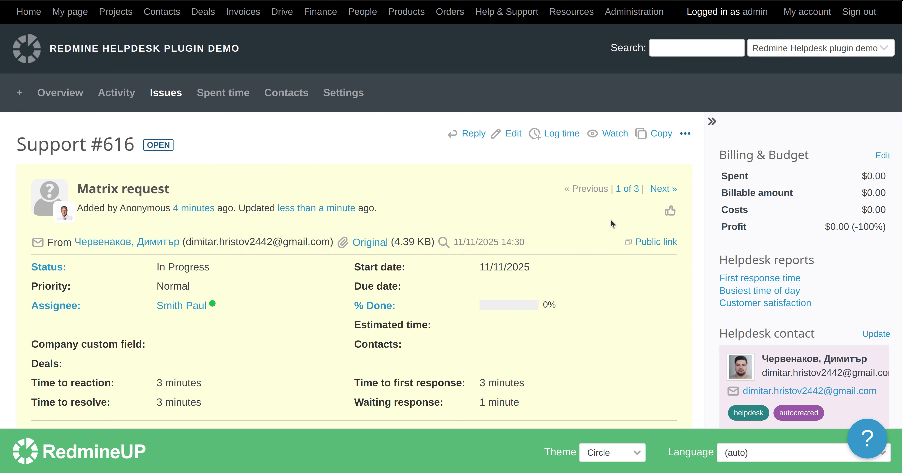
scroll(610, 219, "down", 10)
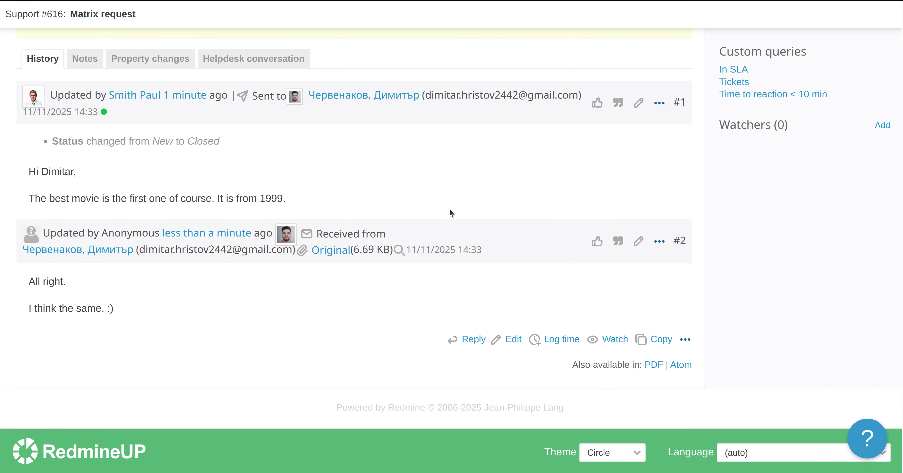
scroll(450, 209, "up", 10)
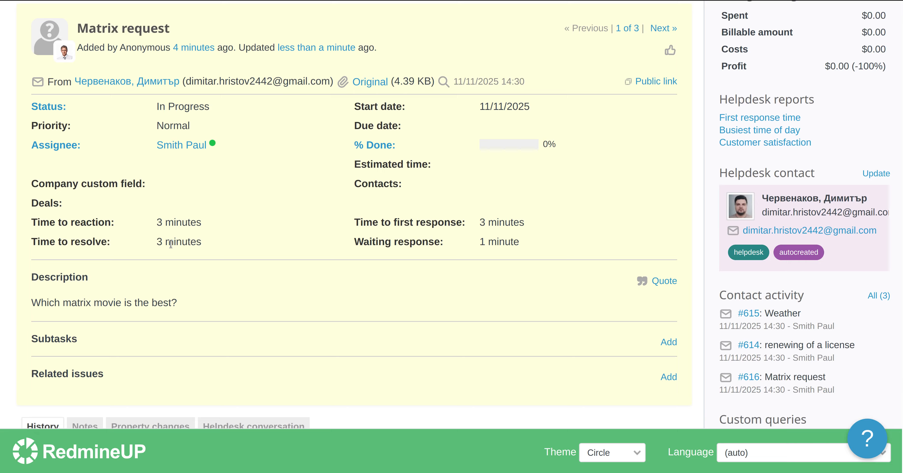
scroll(171, 243, "down", 7)
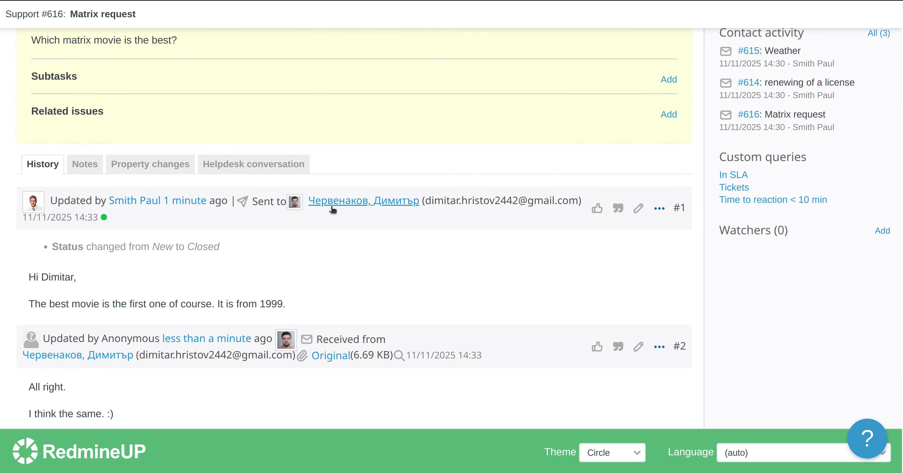
scroll(262, 311, "down", 3)
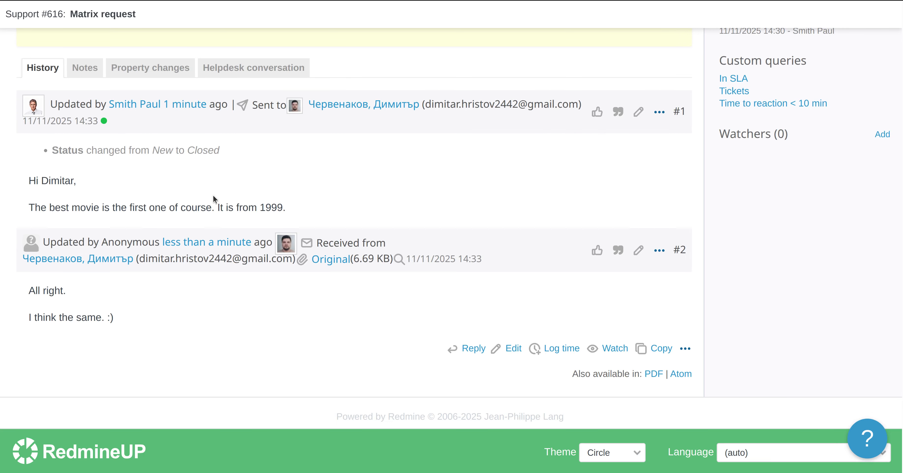
key("alt+Left")
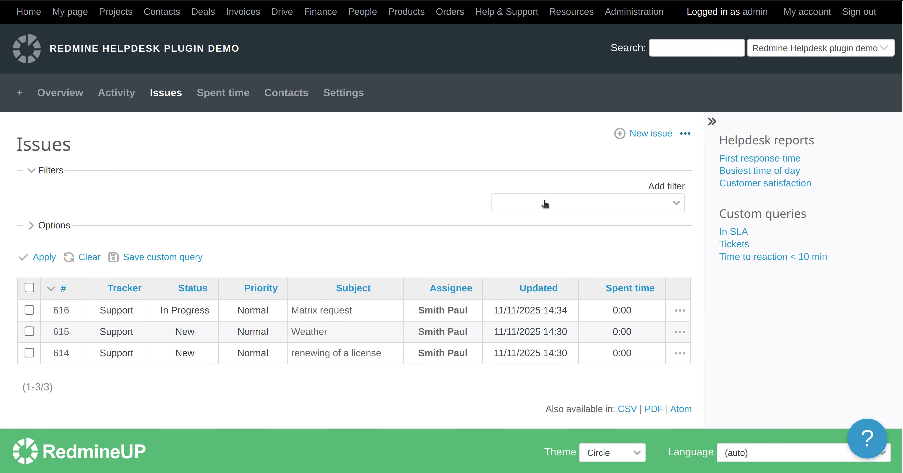
Step: Add a Status filter to the issues list
left_click(545, 204)
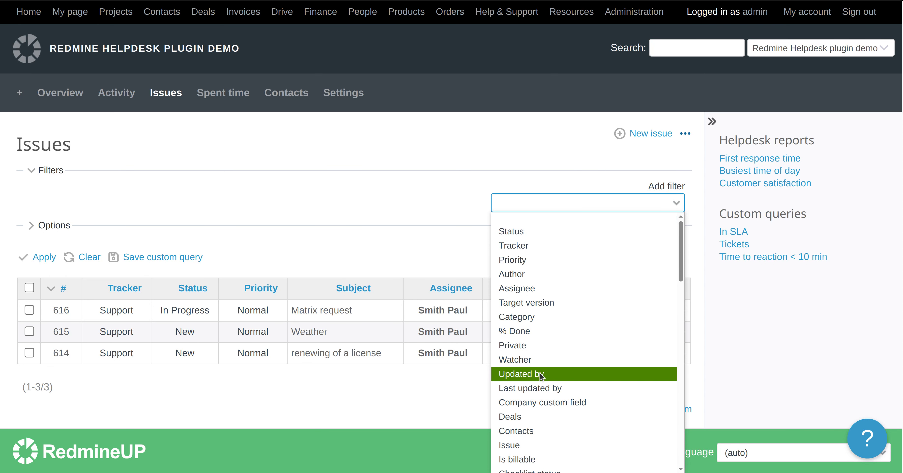
scroll(540, 376, "down", 3)
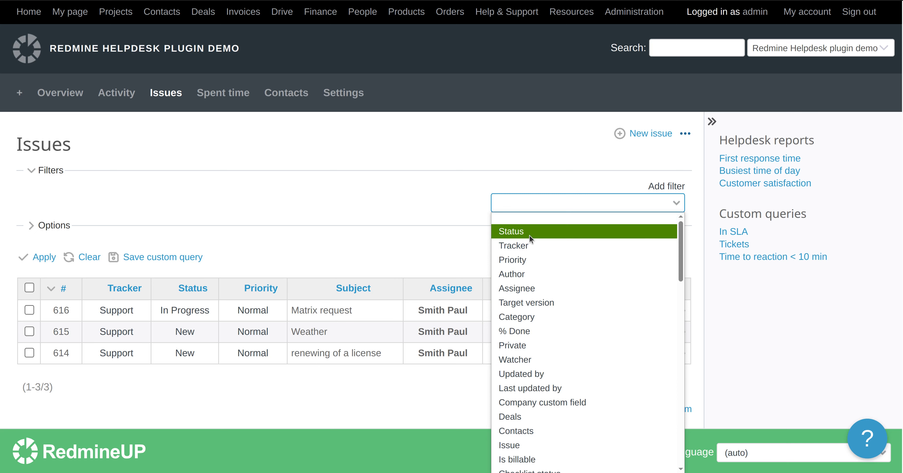
left_click(531, 235)
left_click(242, 201)
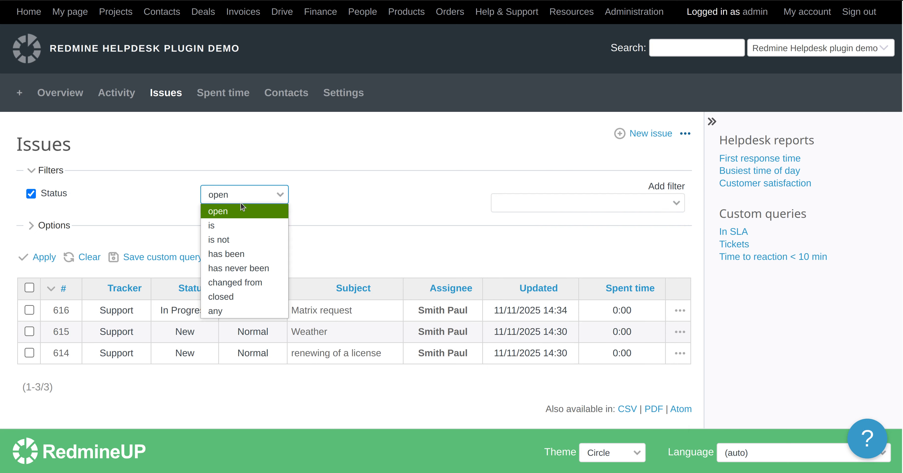
left_click(241, 204)
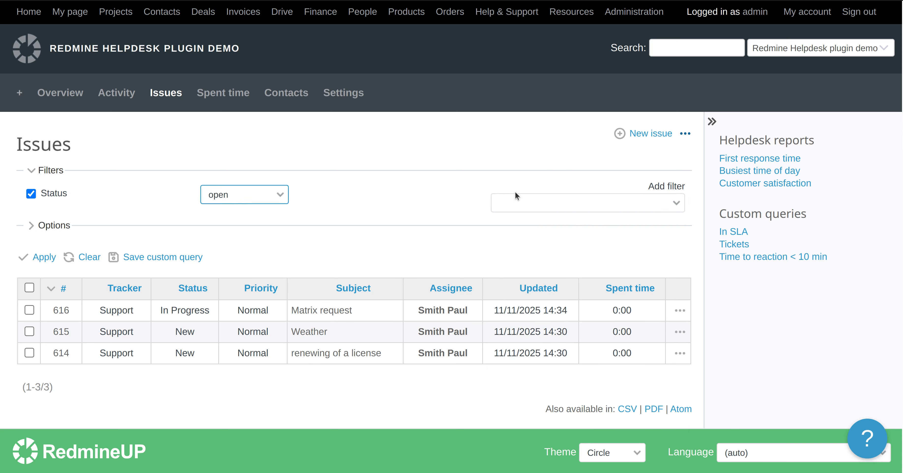
Step: Set the Status filter to "is In Progress" and apply it to the issues list
left_click(536, 203)
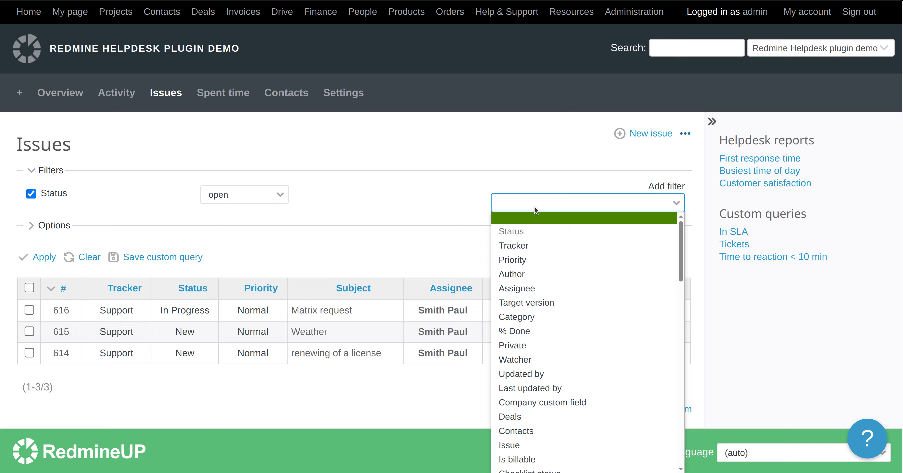
left_click(226, 196)
left_click(226, 196)
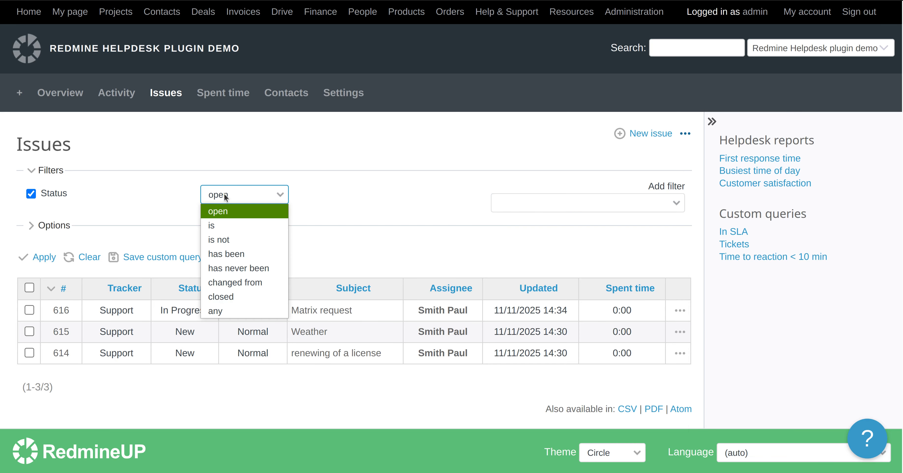
left_click(234, 224)
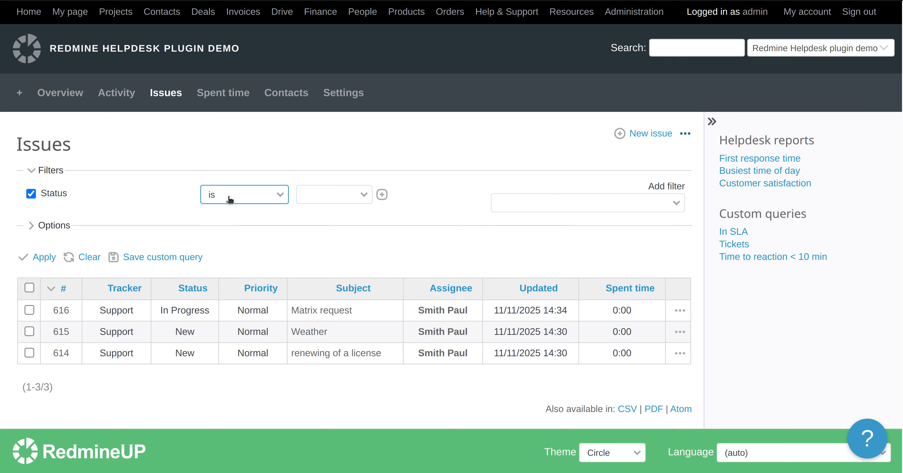
left_click(330, 193)
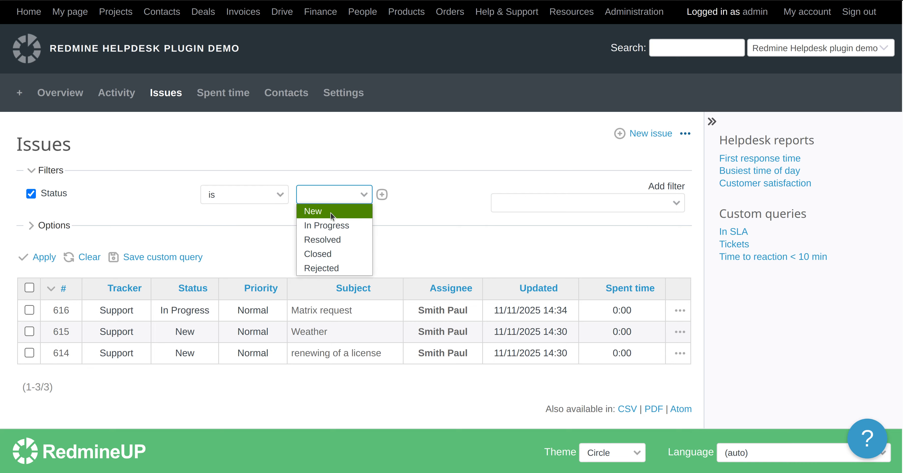
left_click(331, 226)
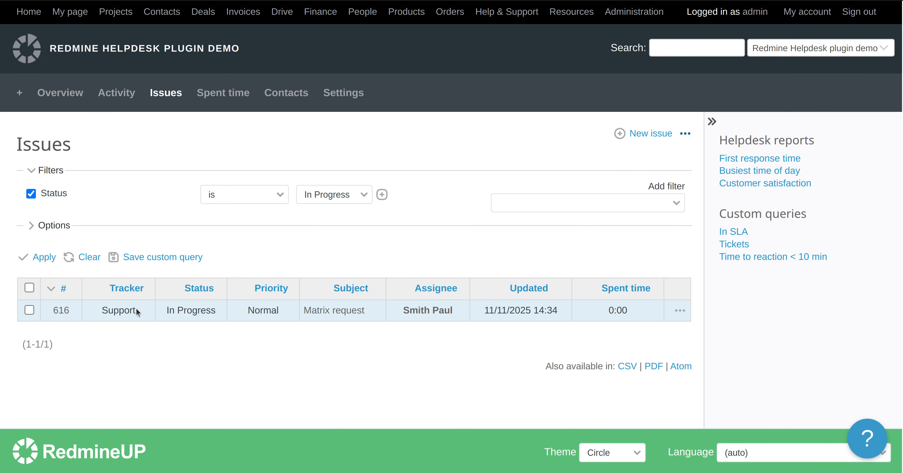
Step: Start saving the filter as a custom query named "In progress tickets (waiting for a support agent to answer)"
left_click(166, 259)
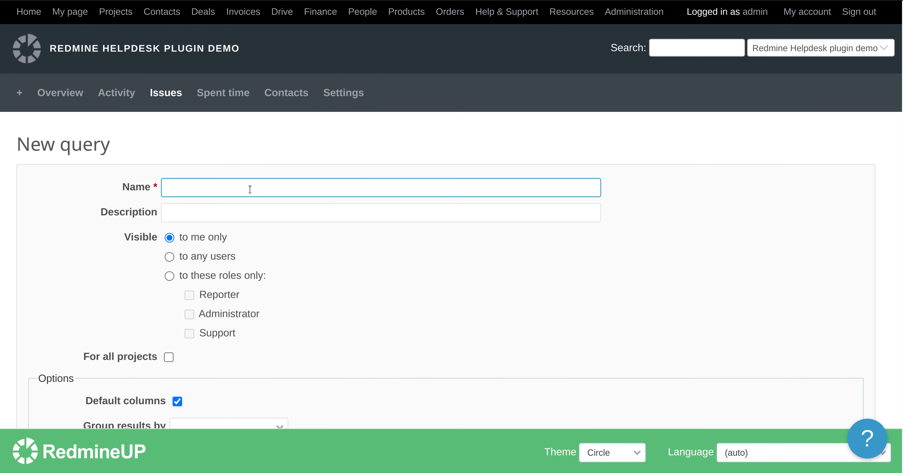
type("In progress tickets (wating for")
key("BackSpace")
key("BackSpace")
key("BackSpace")
key("BackSpace")
key("BackSpace")
key("BackSpace")
key("BackSpace")
key("BackSpace")
type("iting for ")
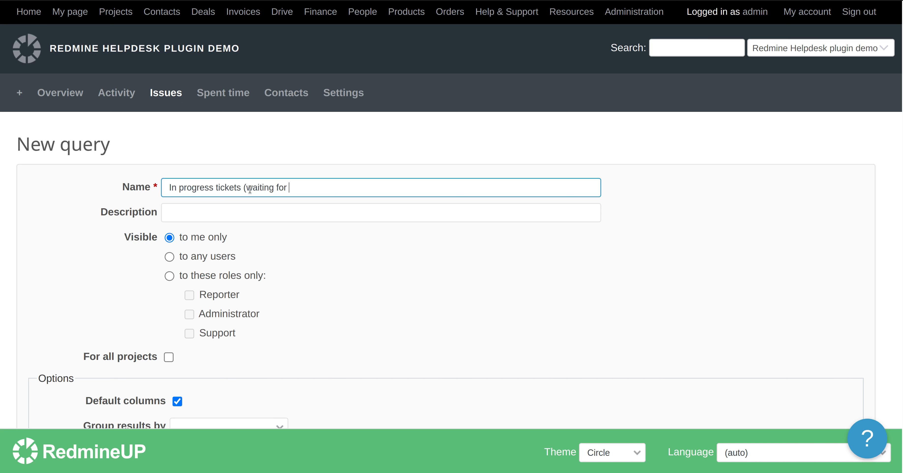
type("a support agent to answer)")
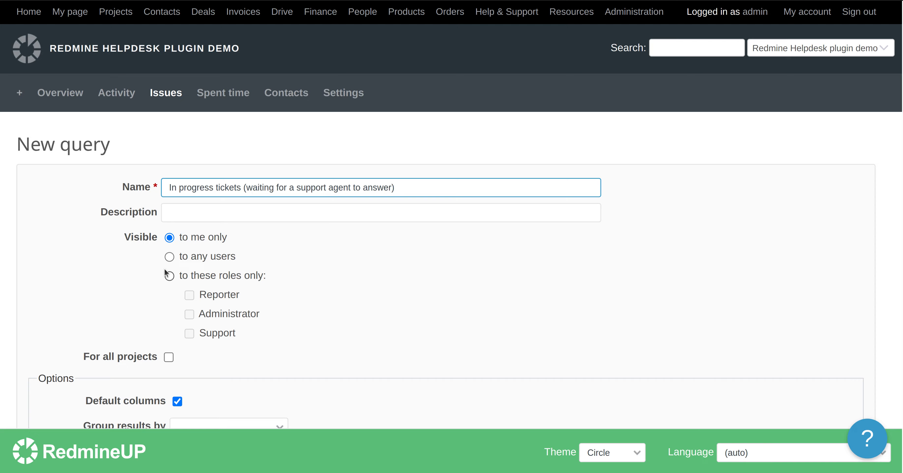
Step: Make the in-progress query visible to any users and for all projects, and save it
left_click(170, 257)
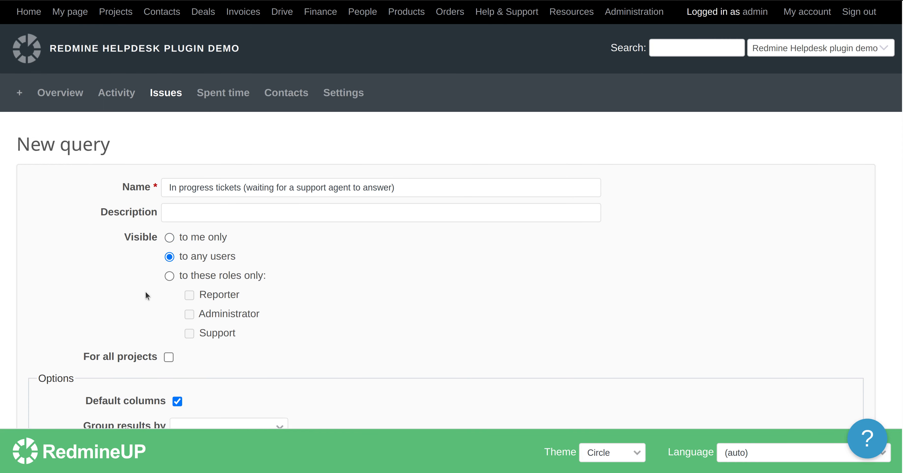
scroll(147, 296, "down", 1)
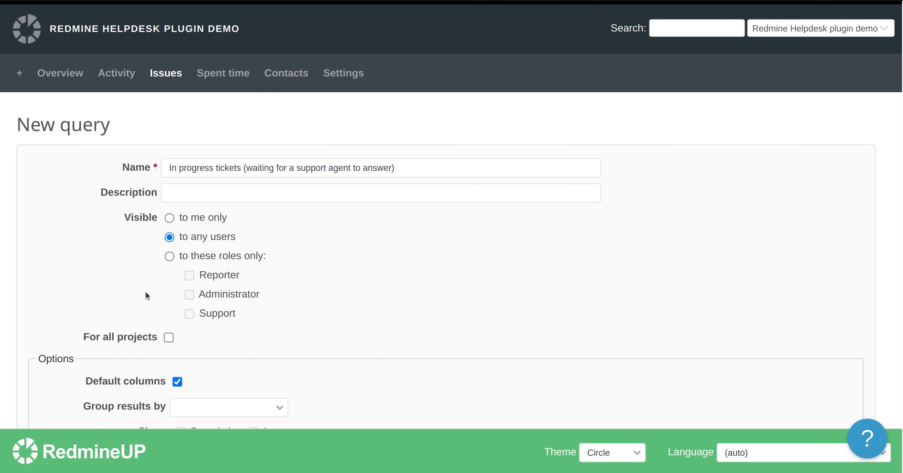
scroll(164, 298, "down", 1)
left_click(169, 320)
scroll(127, 324, "down", 12)
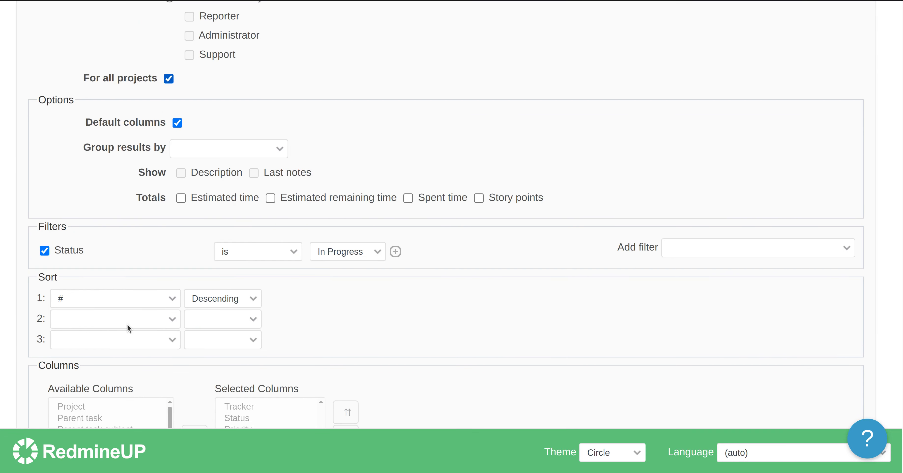
scroll(127, 324, "down", 10)
left_click(45, 363)
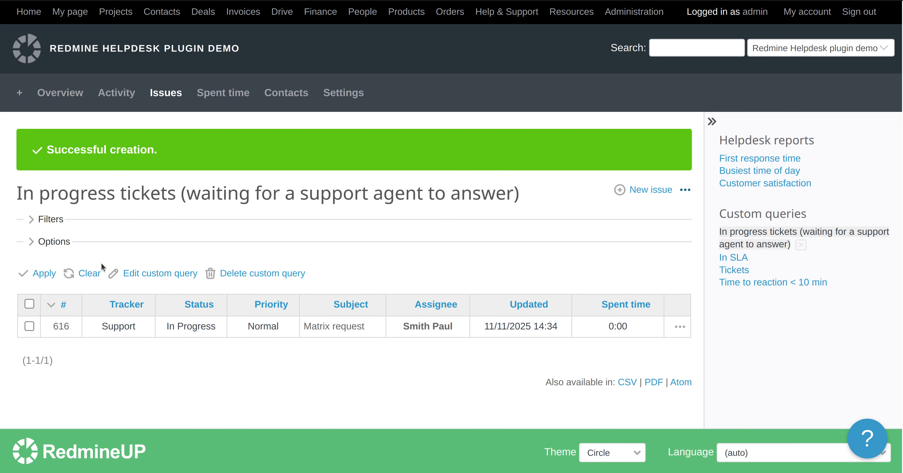
Step: Clear the in-progress query and filter the issues list by the status "is New"
left_click(89, 272)
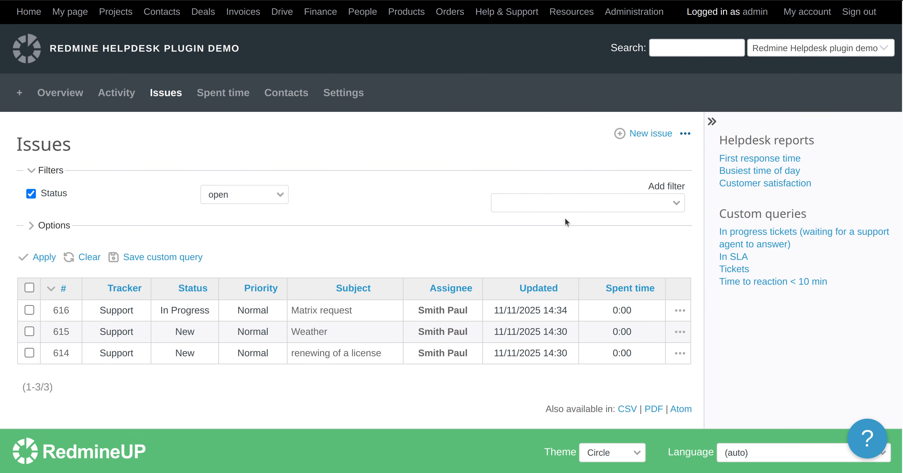
left_click(583, 210)
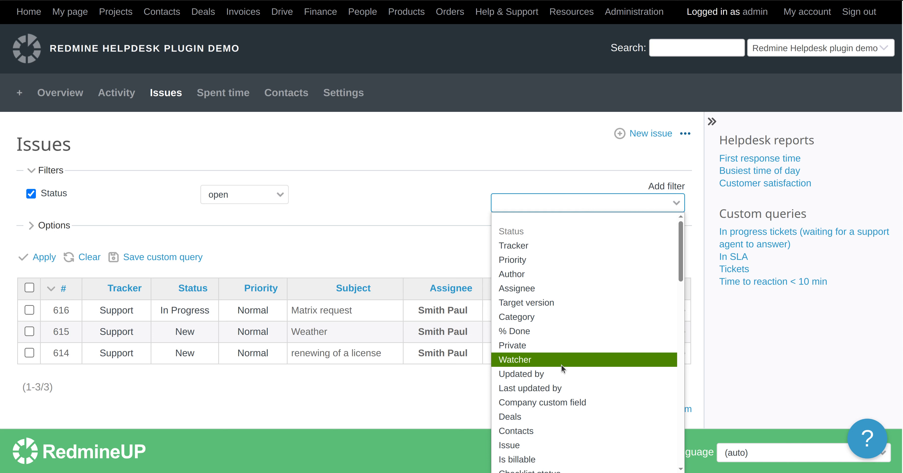
left_click(387, 217)
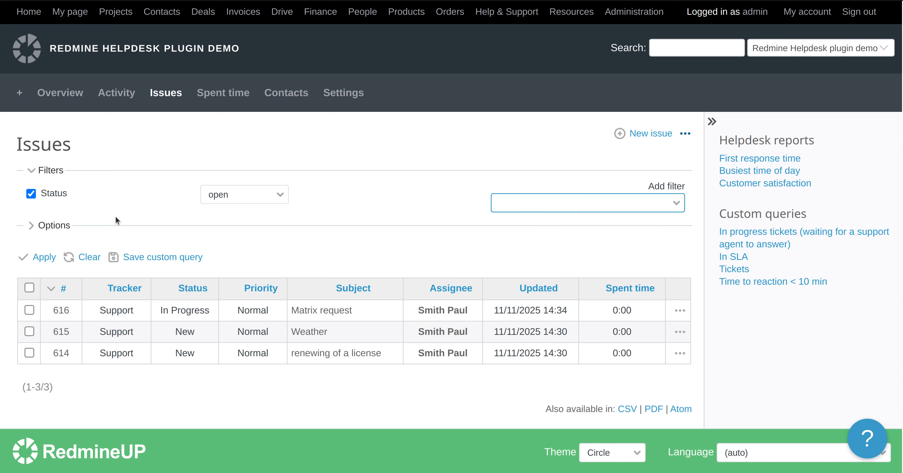
left_click(242, 195)
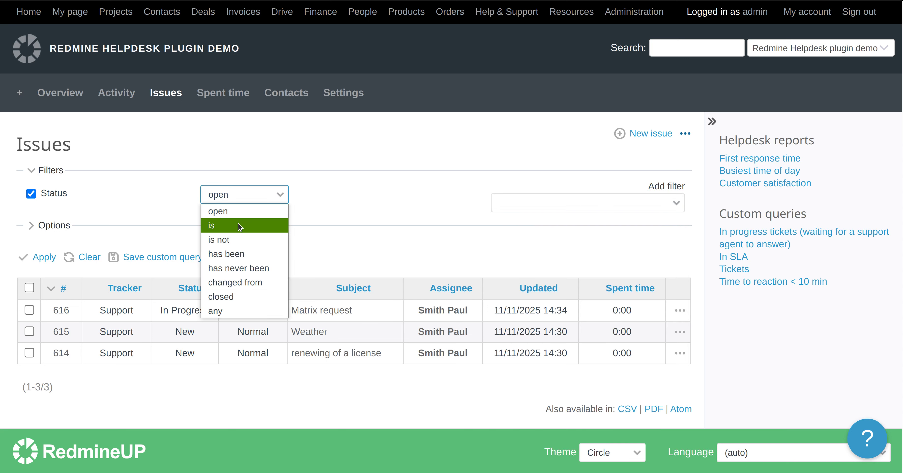
left_click(238, 223)
left_click(321, 196)
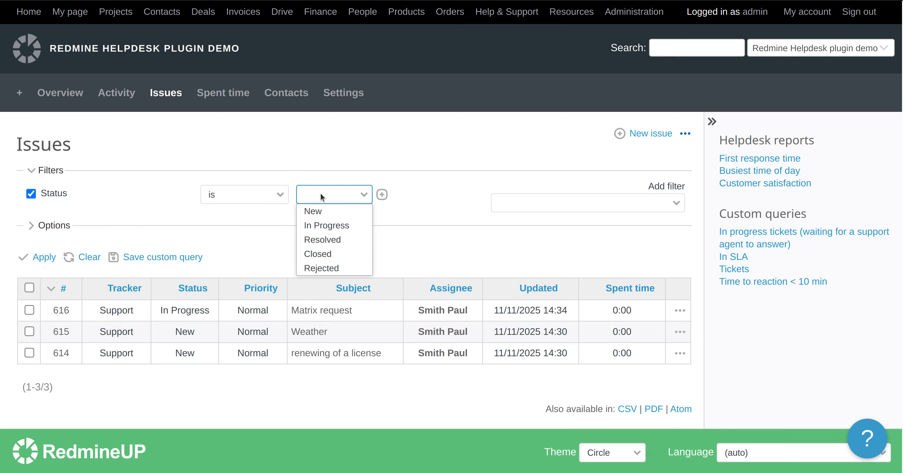
left_click(320, 210)
left_click(44, 257)
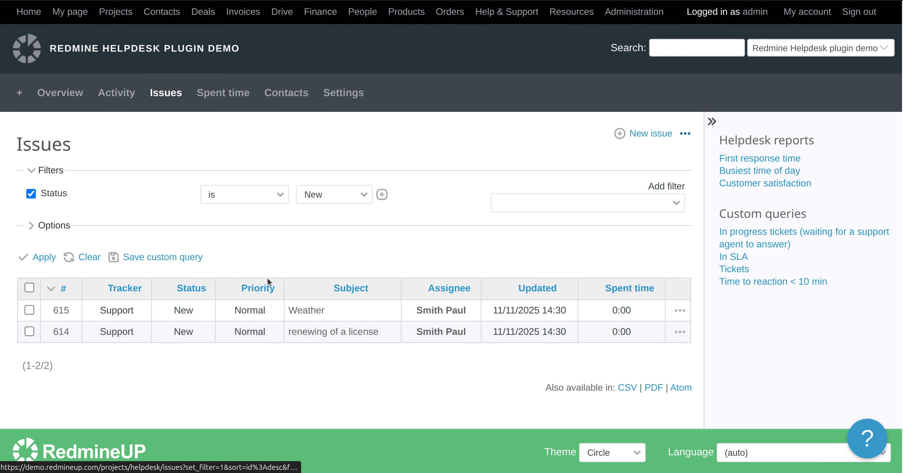
Step: Name the new custom query for the New status filter "New tickets"
type("New tickets (waiting for a support agent to pick)")
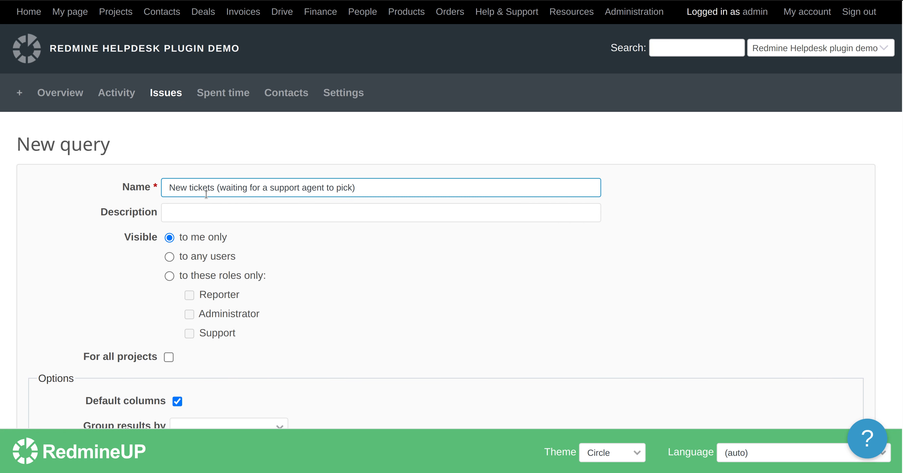
left_click(216, 189)
left_click_drag(216, 188, 376, 188)
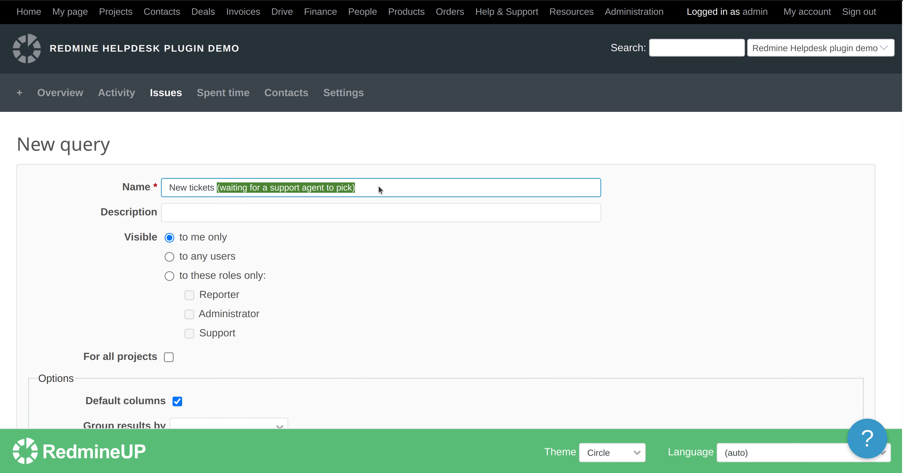
key("BackSpace")
left_click(372, 306)
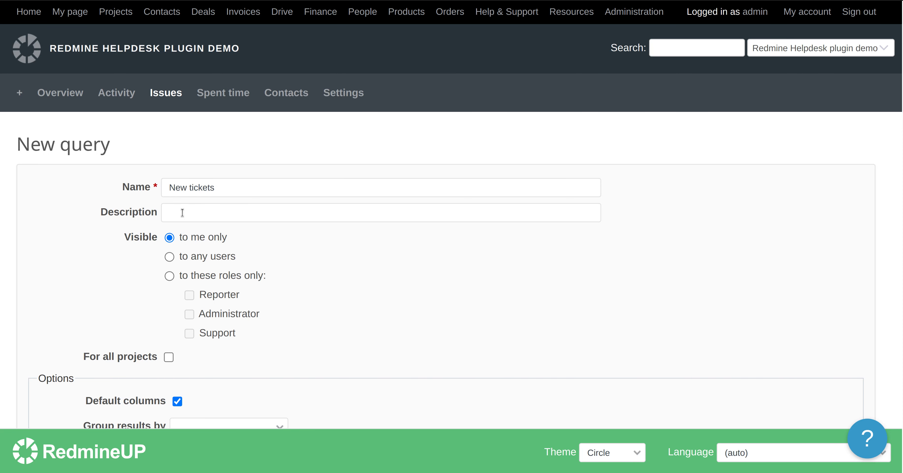
Step: Make the New tickets query visible to any users and for all projects, and save it
left_click(172, 259)
scroll(117, 297, "down", 2)
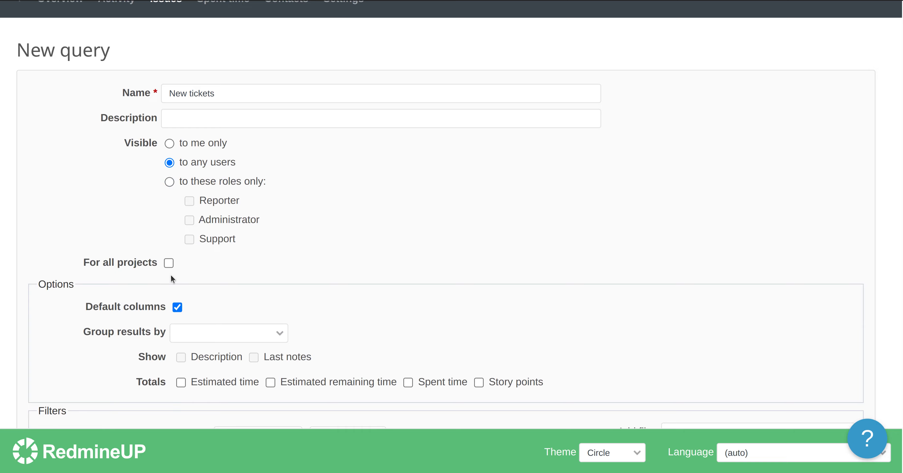
left_click(168, 262)
scroll(124, 337, "down", 3)
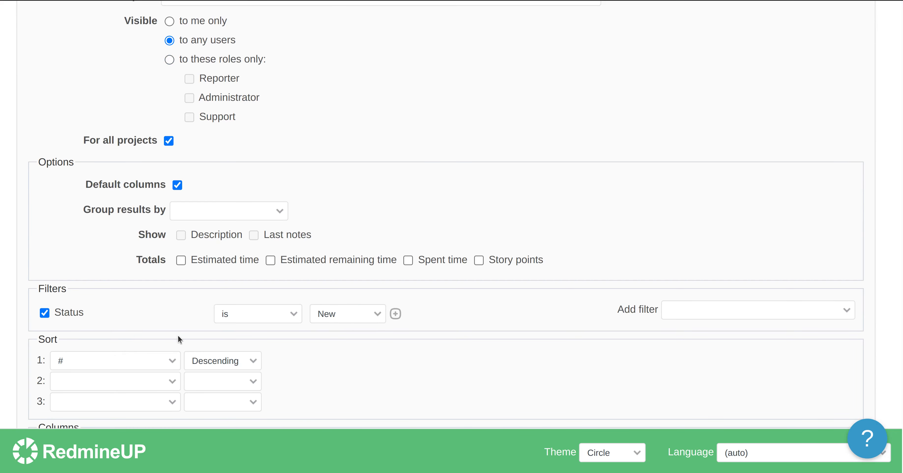
scroll(178, 335, "down", 4)
scroll(178, 335, "down", 3)
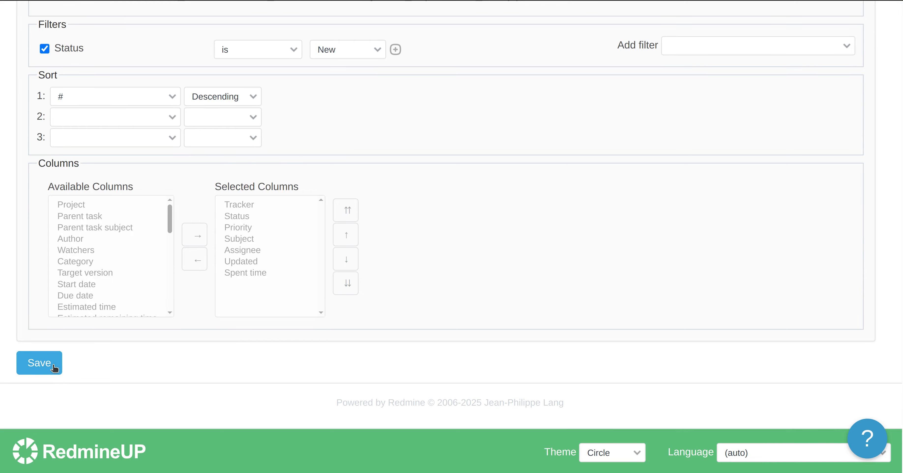
left_click(53, 367)
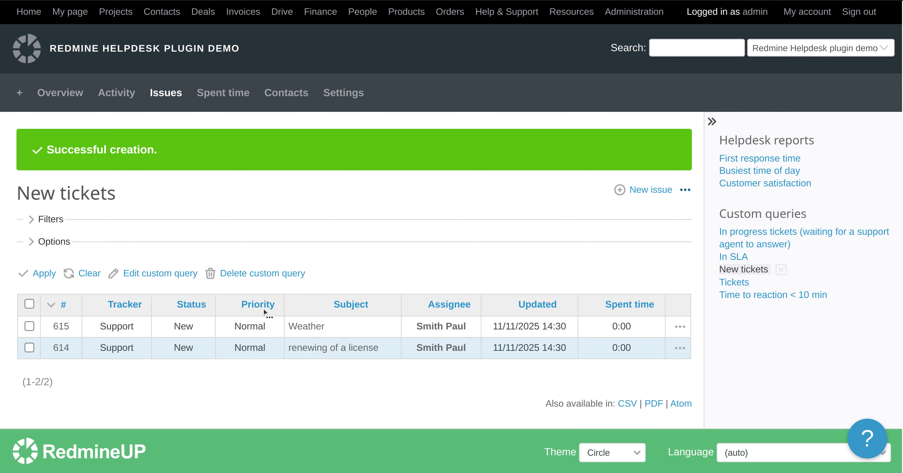
Step: Reset the issues list to its default view and open the saved New tickets custom query
left_click(83, 273)
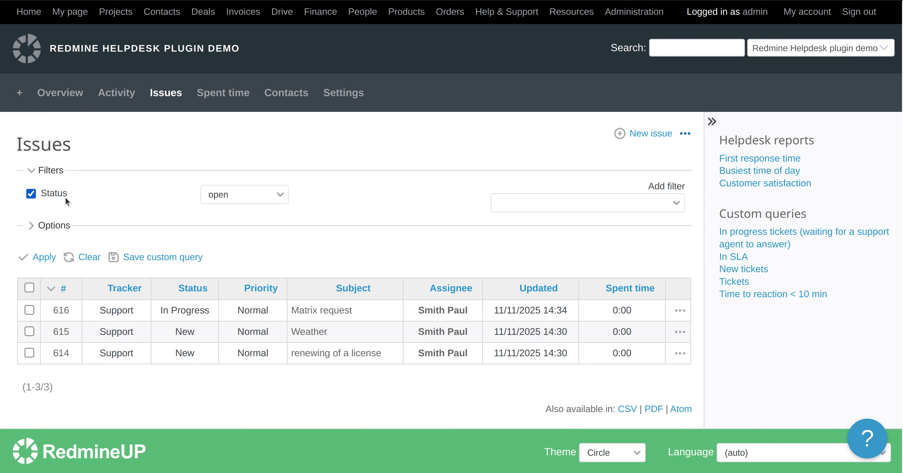
left_click(31, 193)
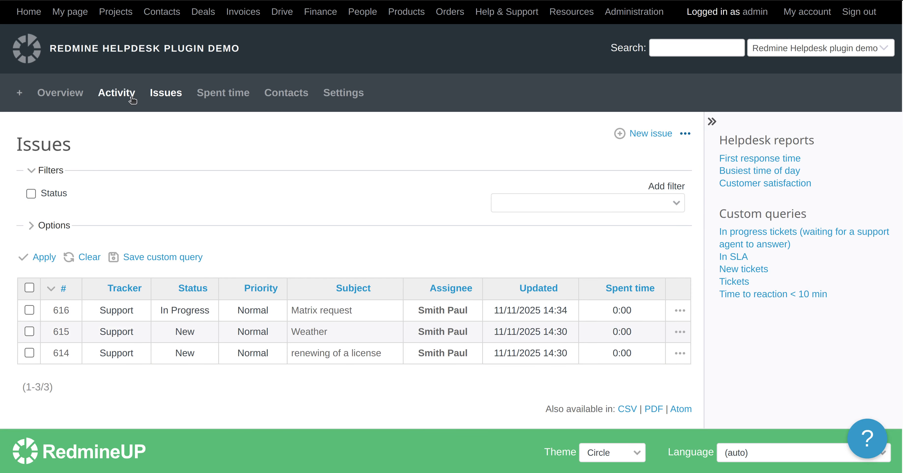
left_click(88, 93)
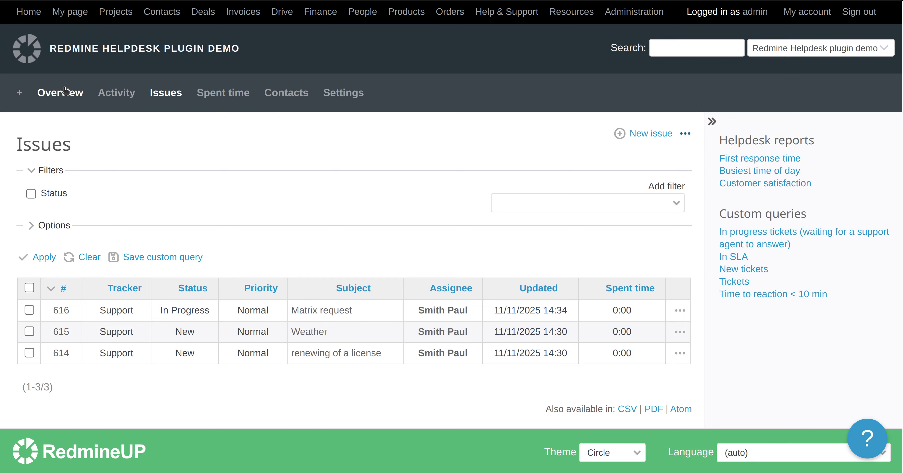
left_click(170, 95)
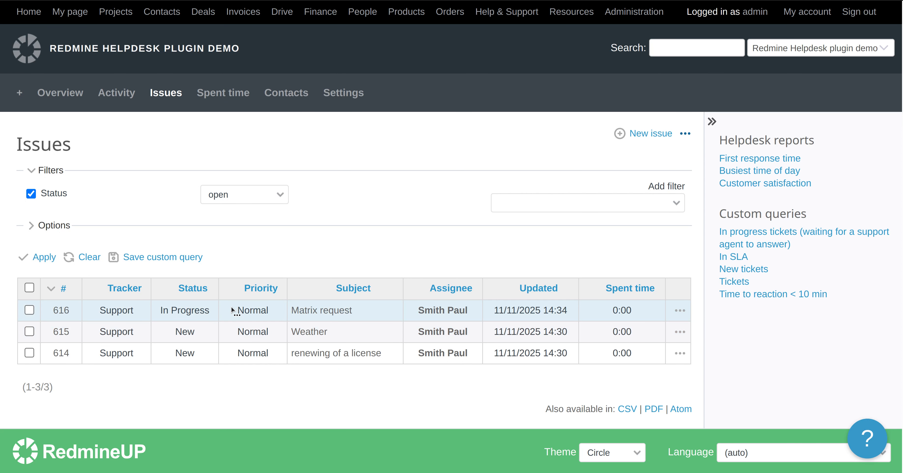
scroll(232, 310, "down", 3)
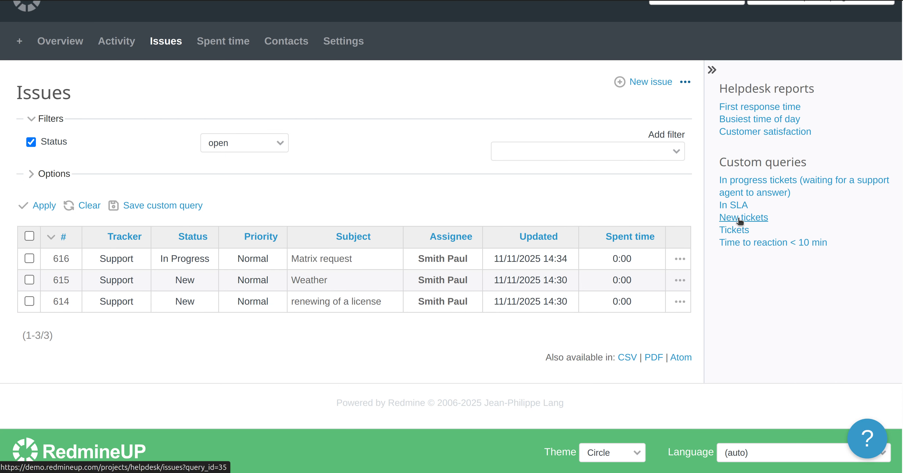
left_click(753, 218)
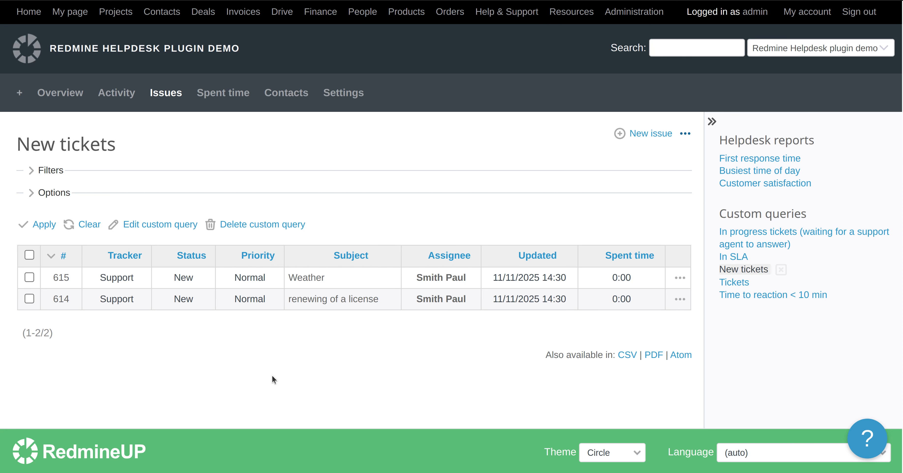
Step: Review the Matrix request ticket and its history from the in-progress tickets query, and reset the issues list to its default filters
left_click(735, 233)
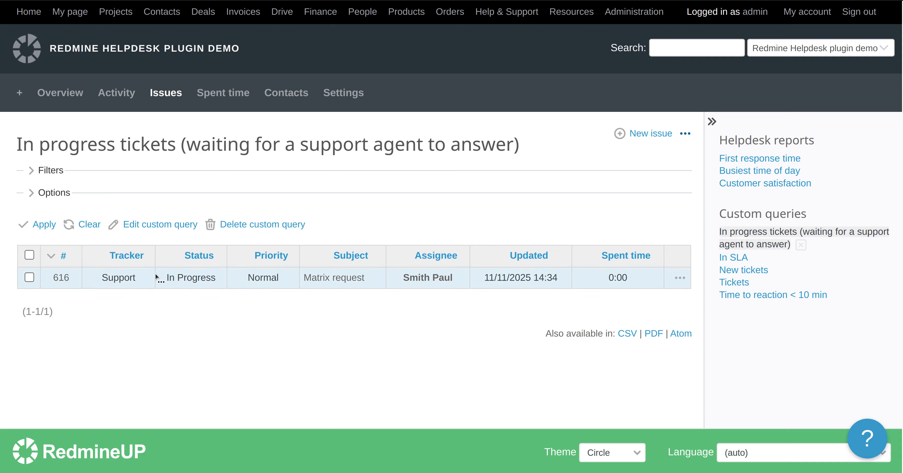
left_click(334, 280)
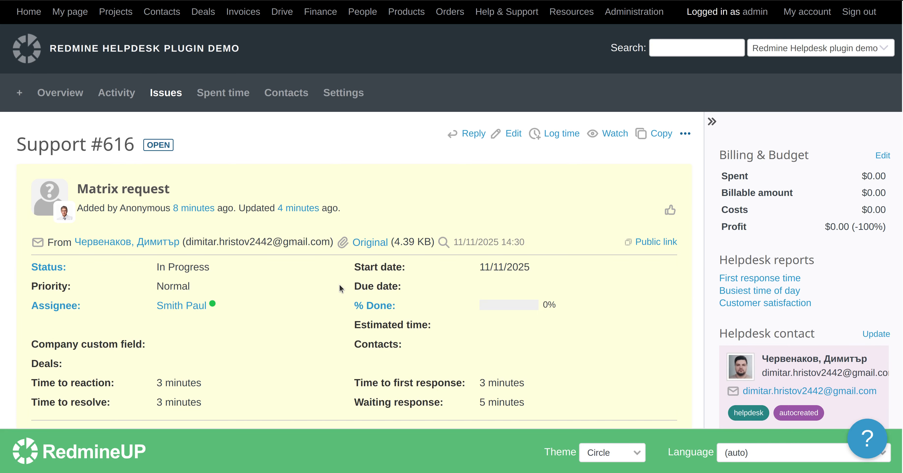
scroll(339, 284, "down", 10)
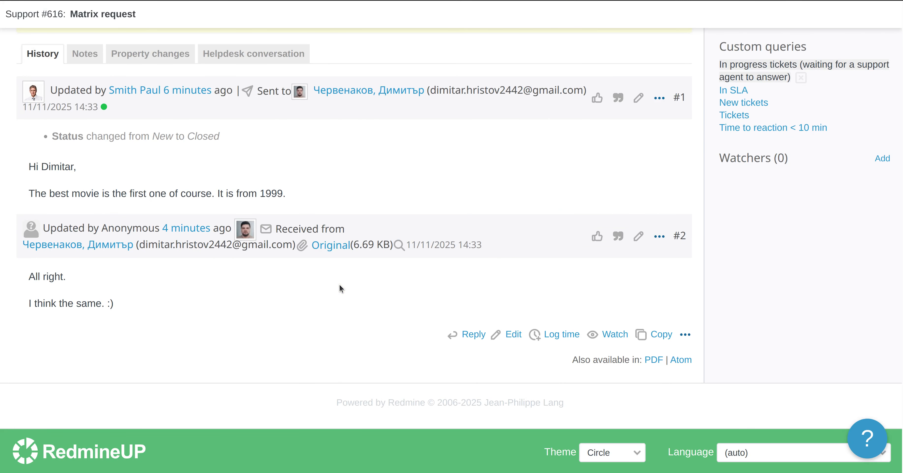
scroll(339, 283, "up", 10)
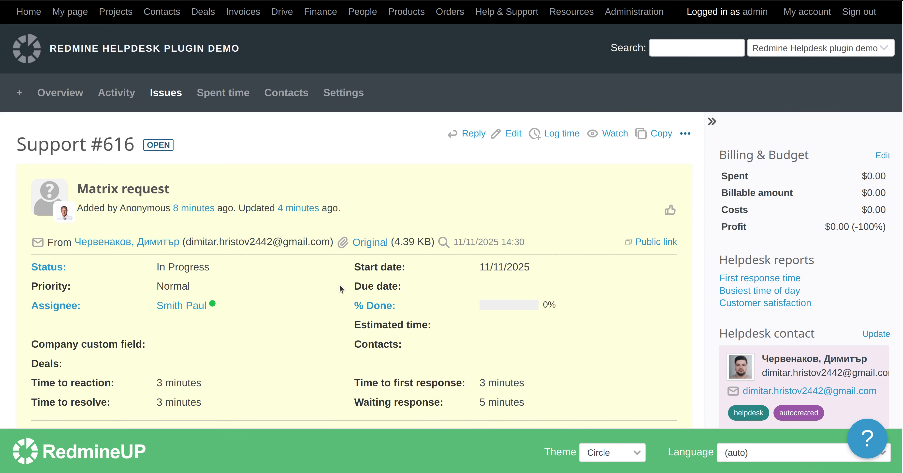
left_click(175, 100)
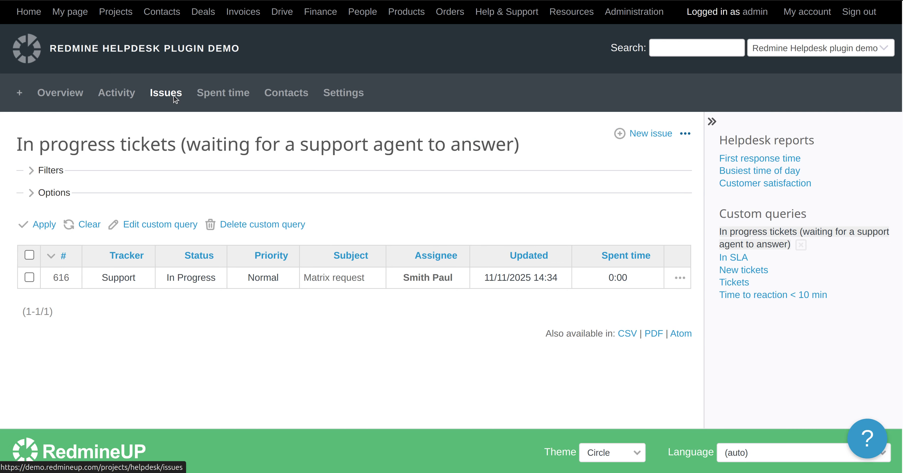
left_click(189, 263)
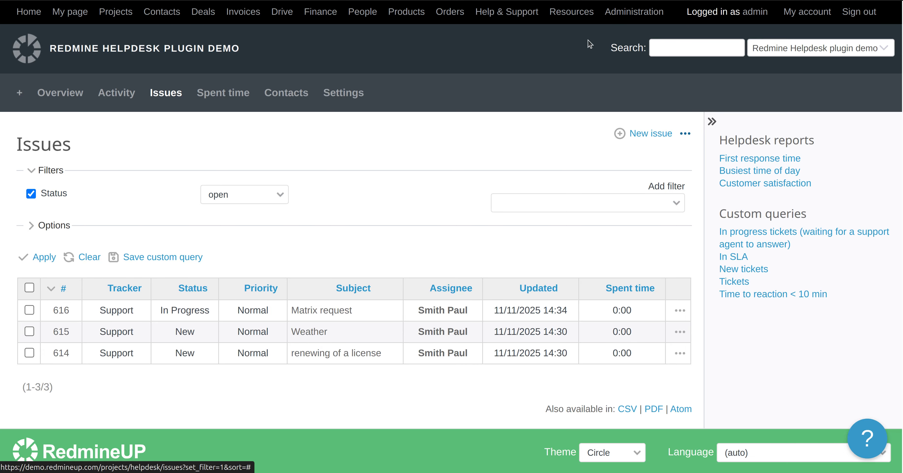
Step: Open the email rules in the Helpdesk plugin's administration settings and start a new rule
left_click(623, 13)
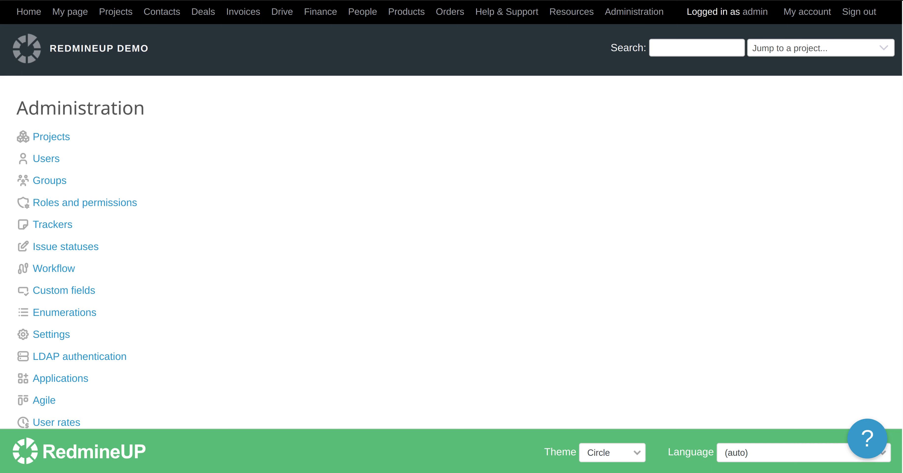
scroll(102, 248, "down", 5)
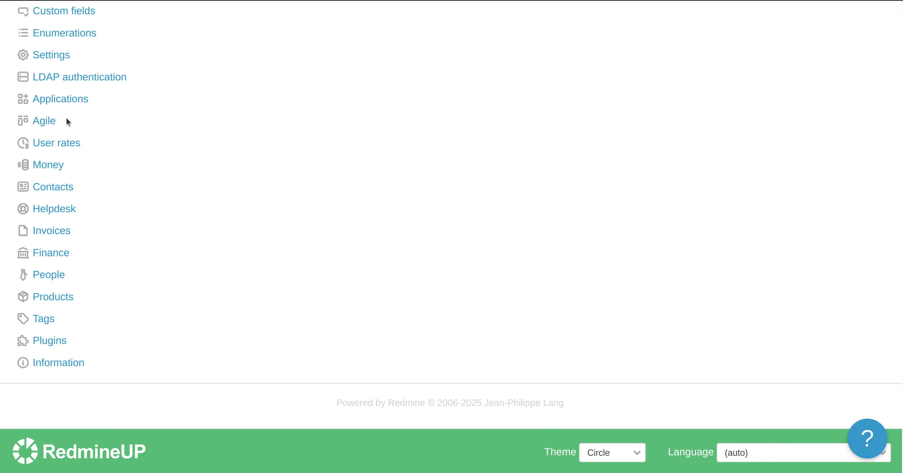
left_click(53, 209)
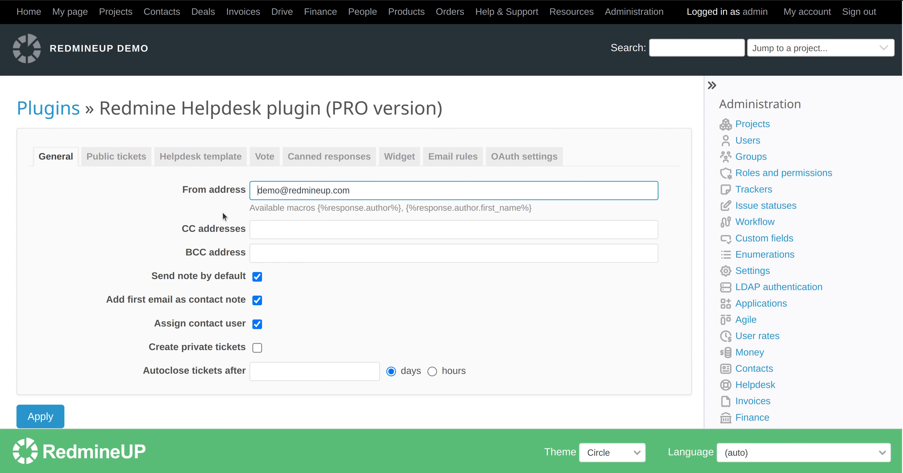
left_click(455, 164)
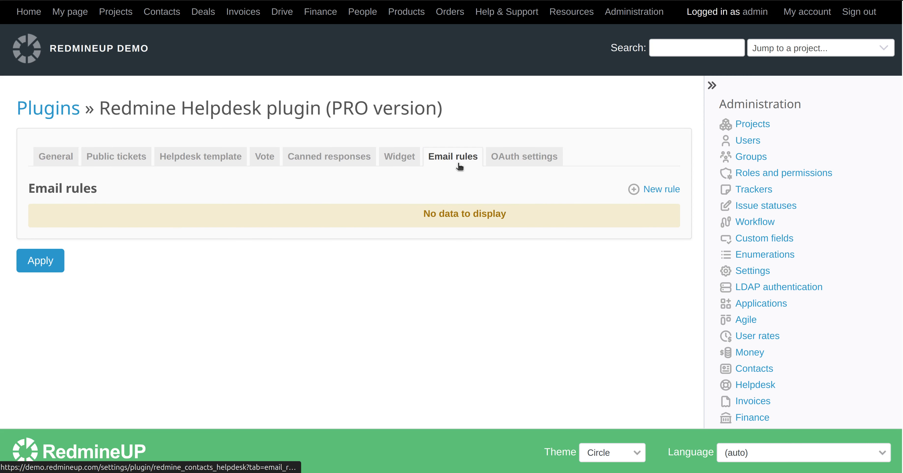
left_click(657, 189)
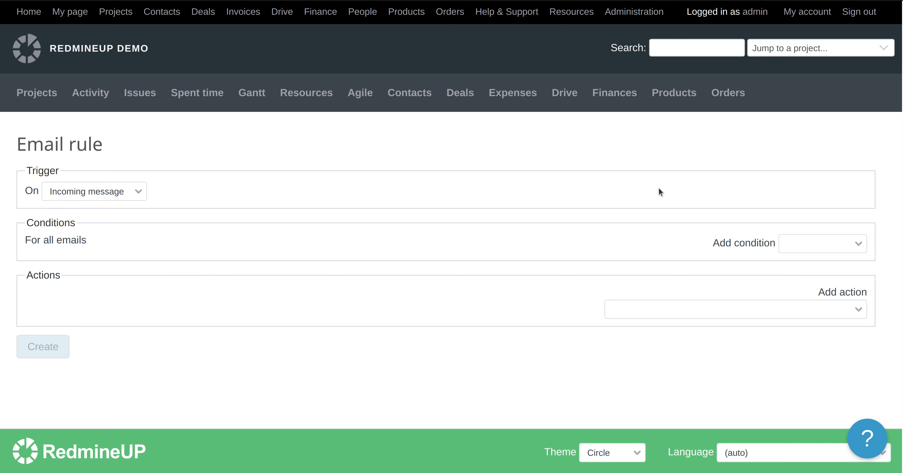
Step: Keep the rule's trigger on Incoming message and add the condition "Message type is New message"
left_click(83, 200)
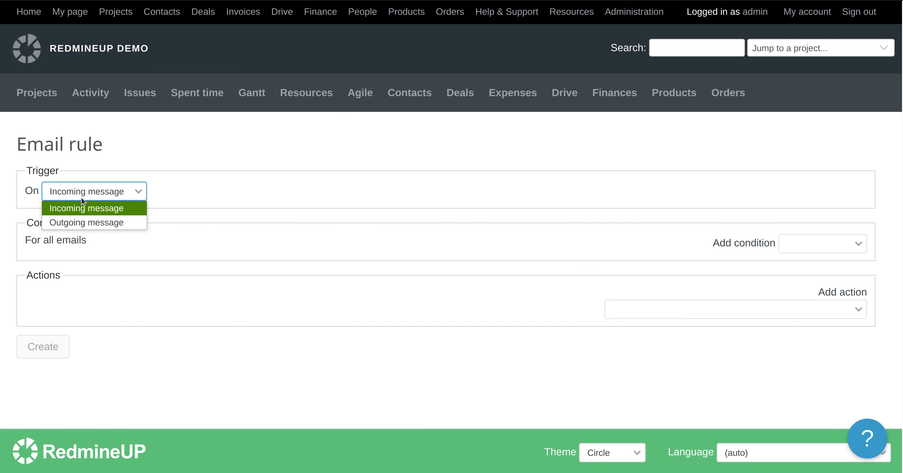
left_click(82, 198)
left_click(415, 231)
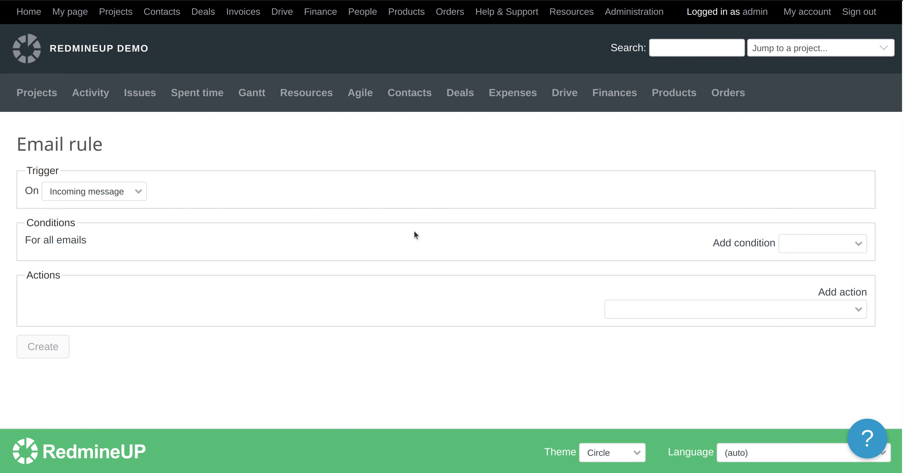
left_click(809, 242)
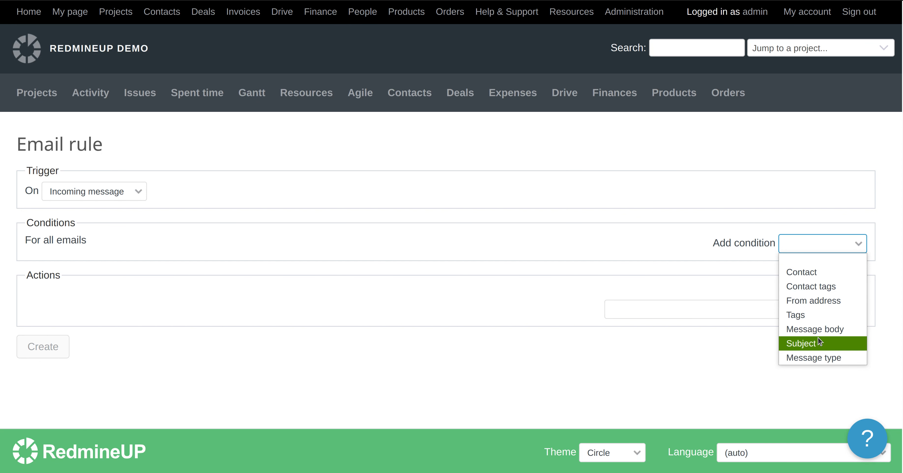
left_click(814, 357)
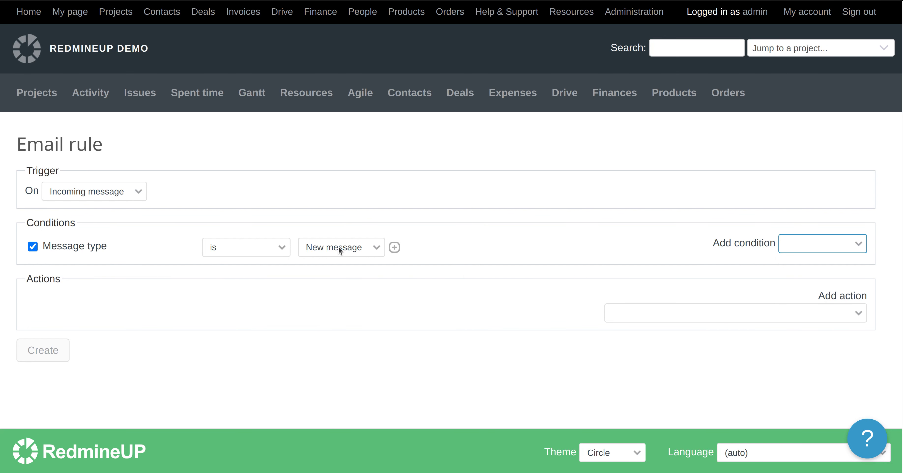
left_click(339, 249)
left_click(338, 255)
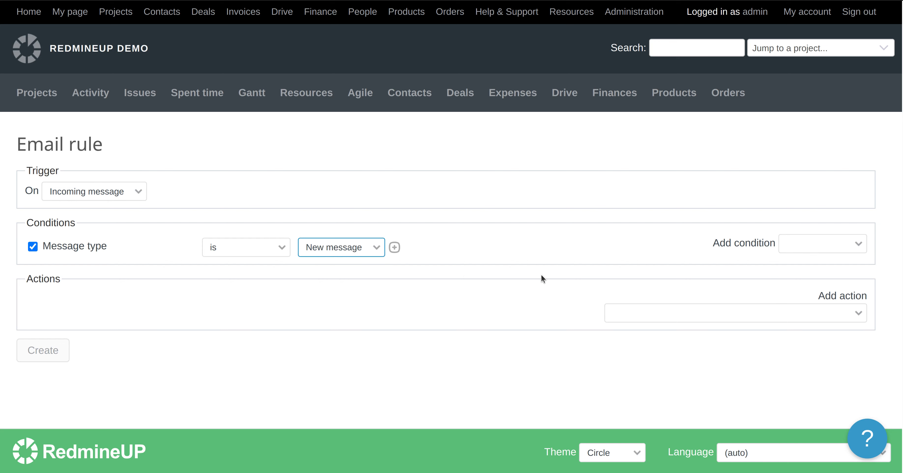
Step: Add an action that sets the priority to Immediately and create the email rule
left_click(655, 290)
left_click(771, 314)
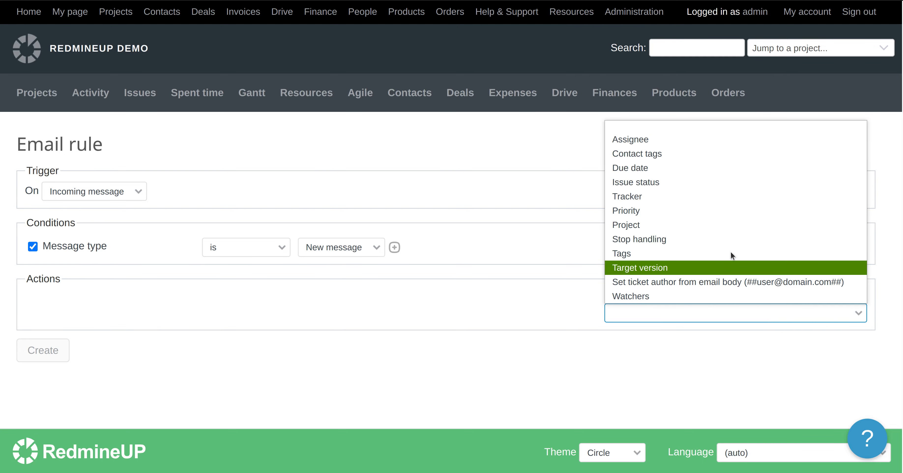
left_click(701, 210)
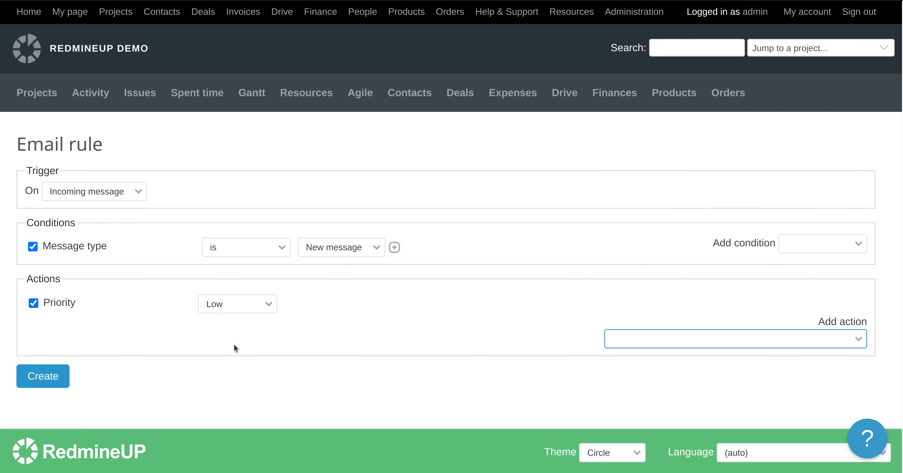
left_click(235, 310)
left_click(232, 363)
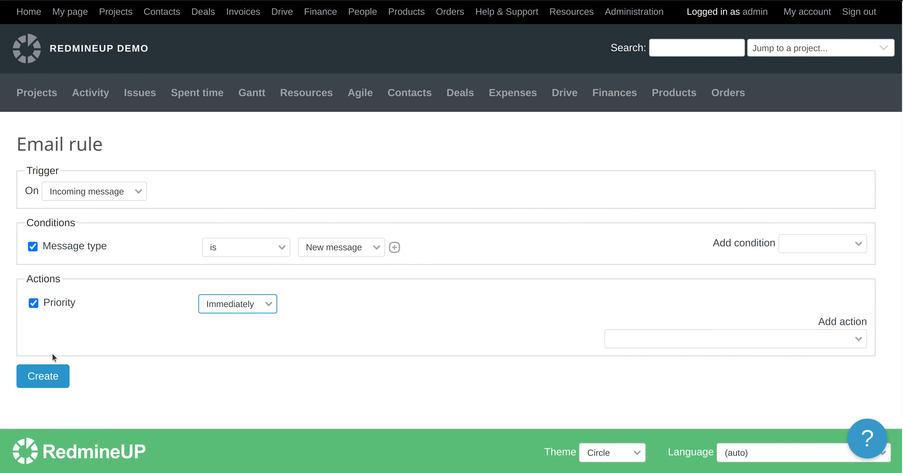
left_click(43, 378)
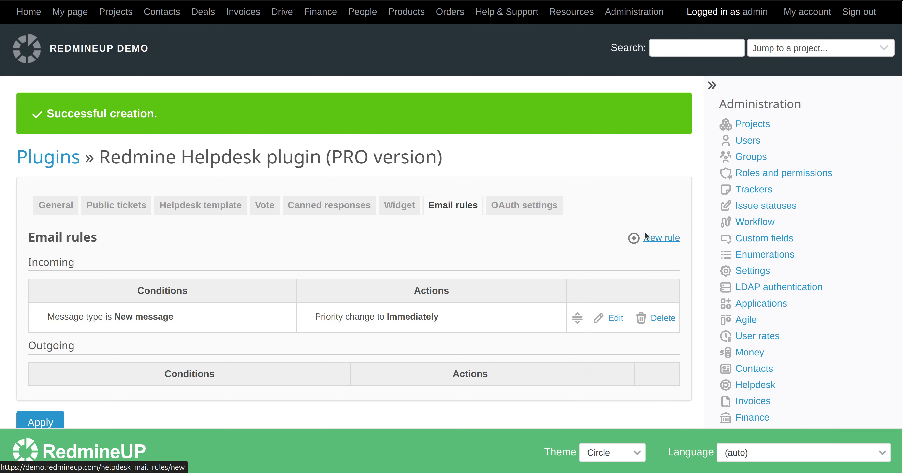
Step: Start a second incoming-message rule with the condition "Message type is Response"
left_click(644, 238)
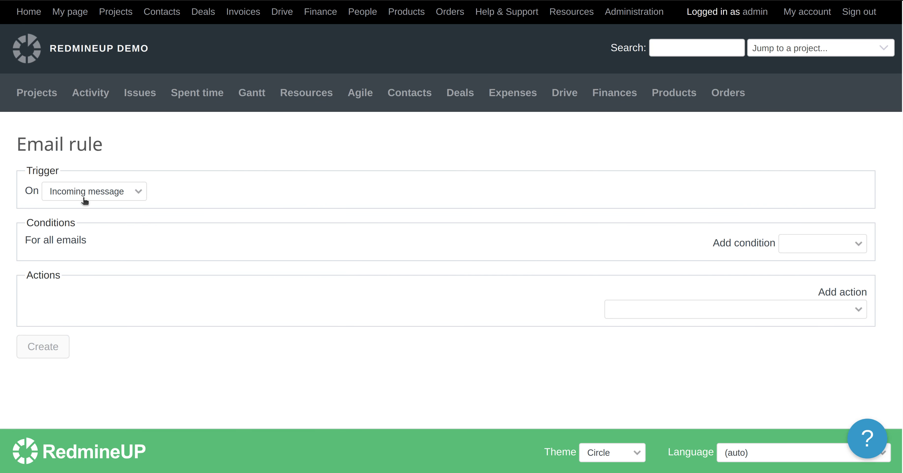
left_click(805, 248)
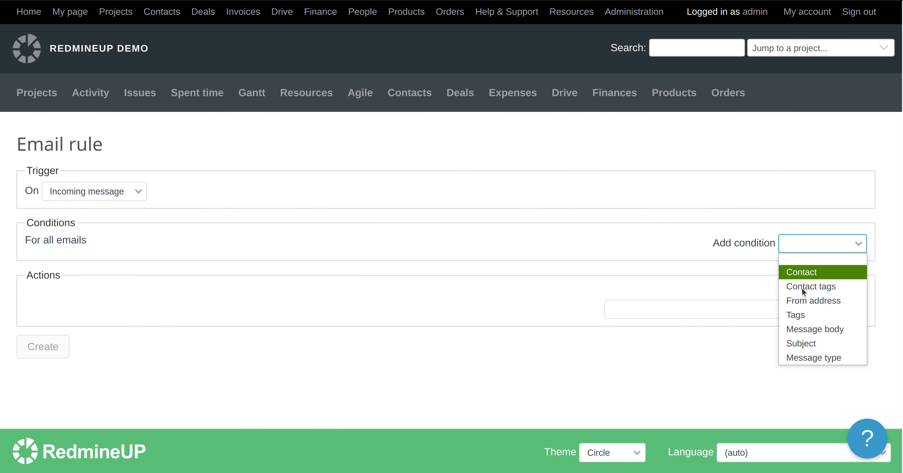
left_click(818, 358)
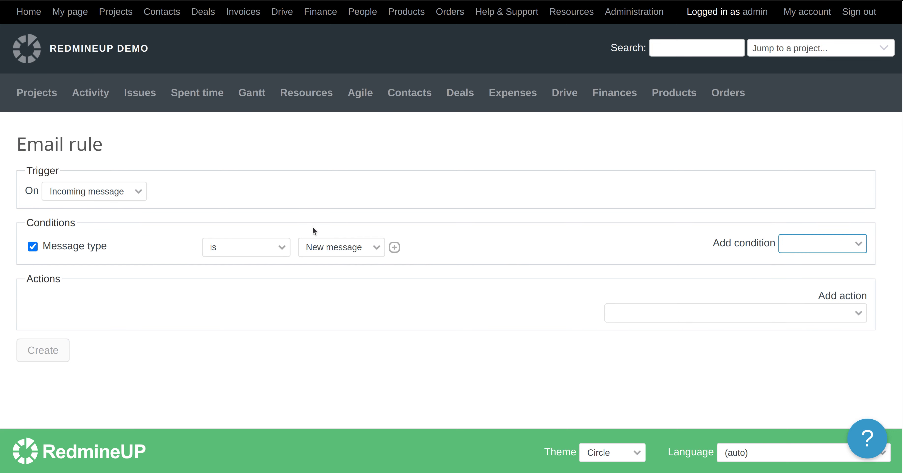
left_click(330, 247)
left_click(322, 278)
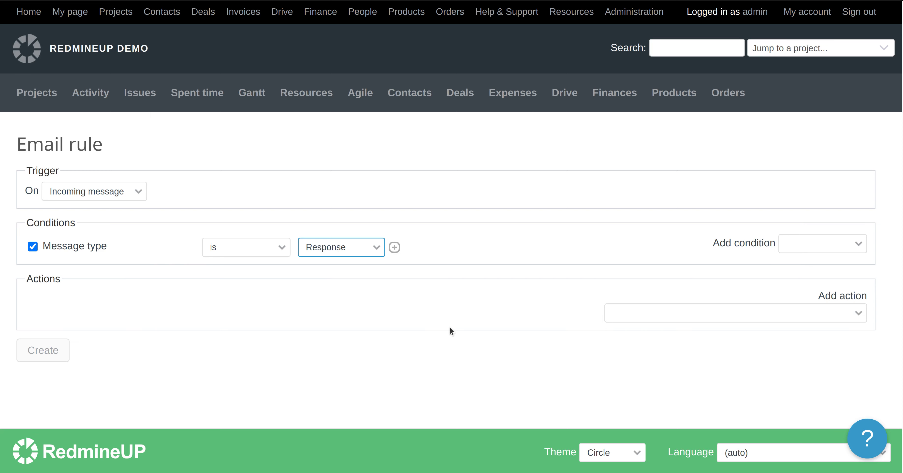
left_click(729, 316)
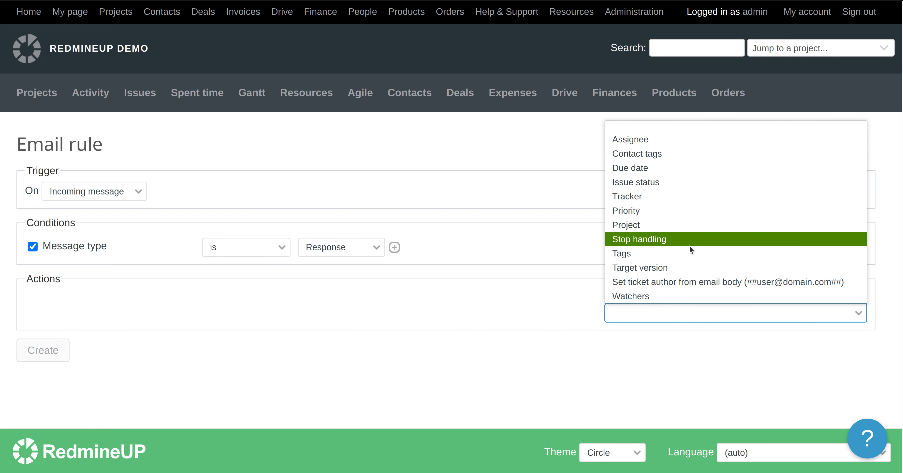
left_click(686, 228)
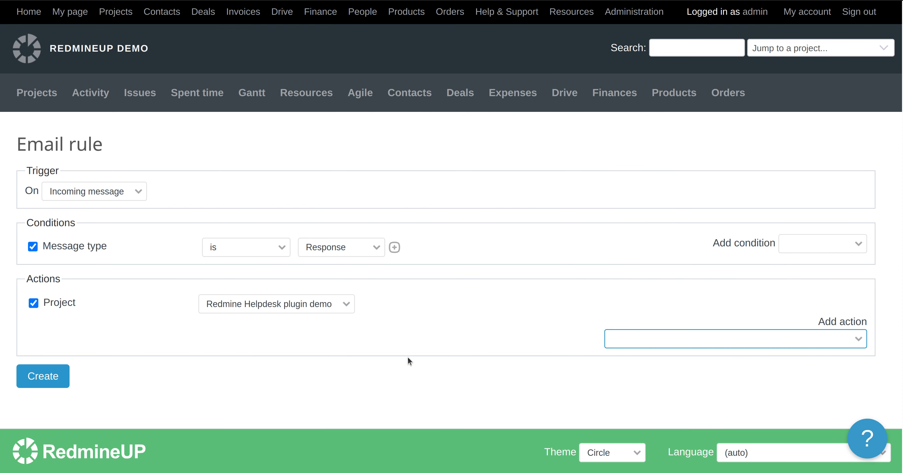
left_click(33, 303)
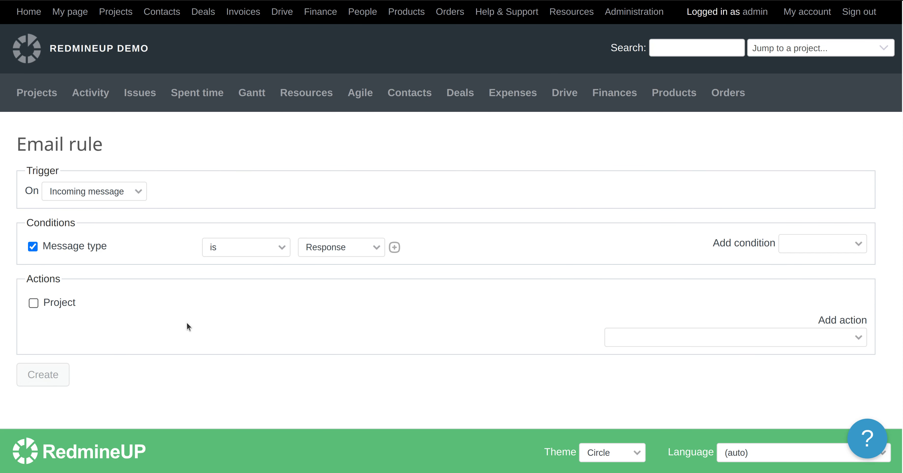
Step: Add an action that sets the priority to High for responses and create the second email rule
left_click(781, 338)
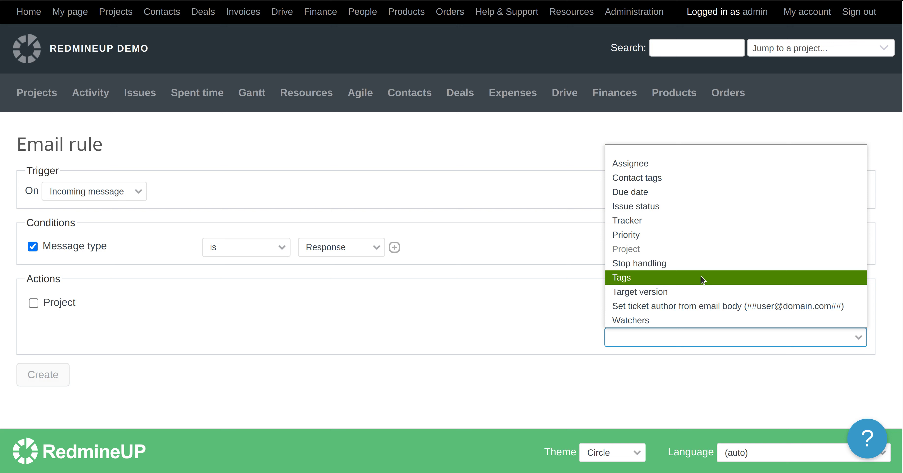
left_click(678, 234)
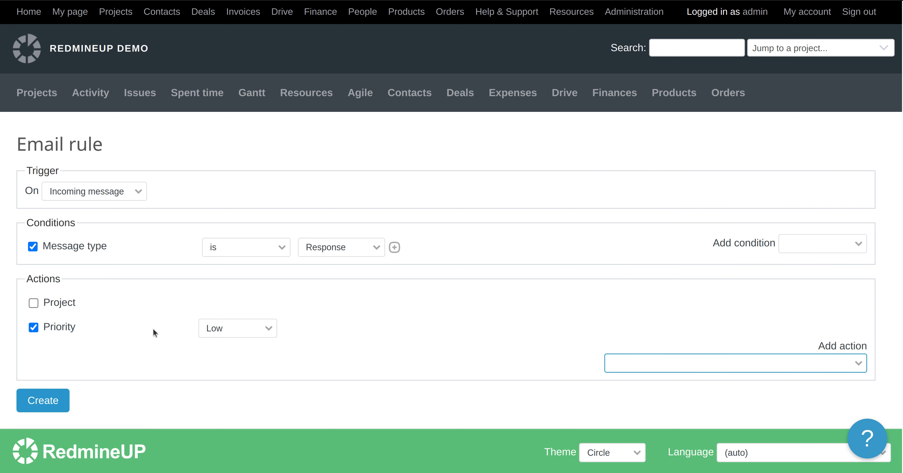
left_click(232, 327)
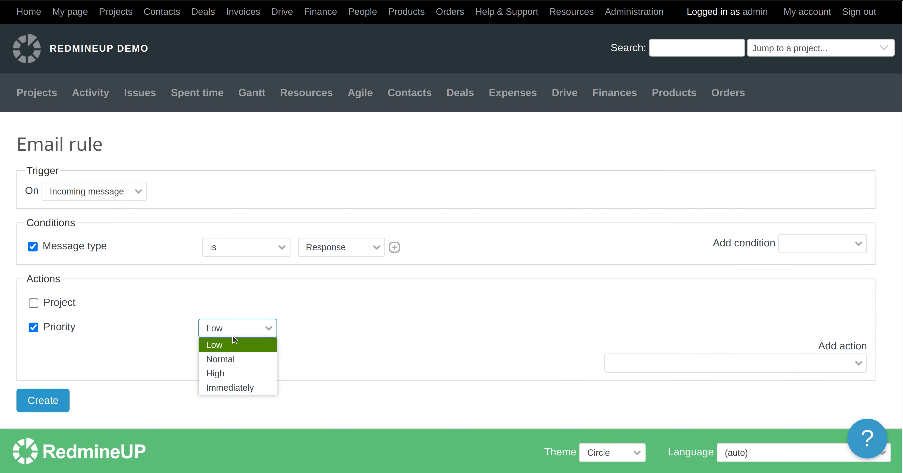
left_click(236, 374)
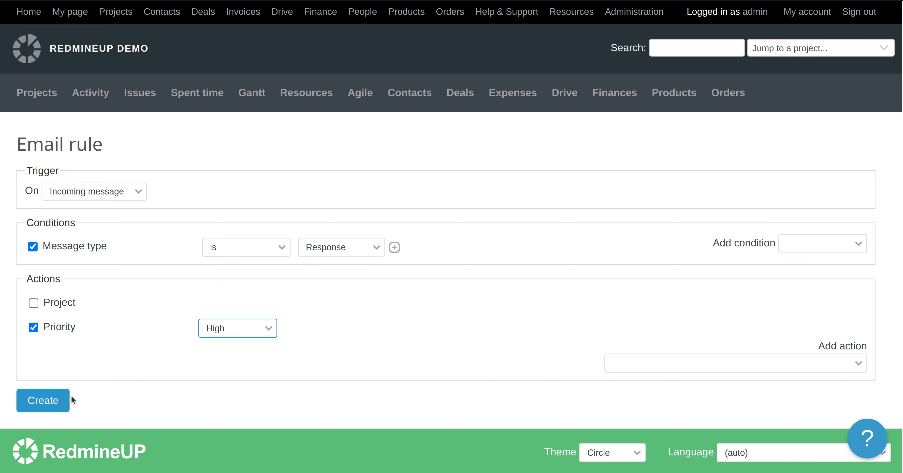
left_click(49, 407)
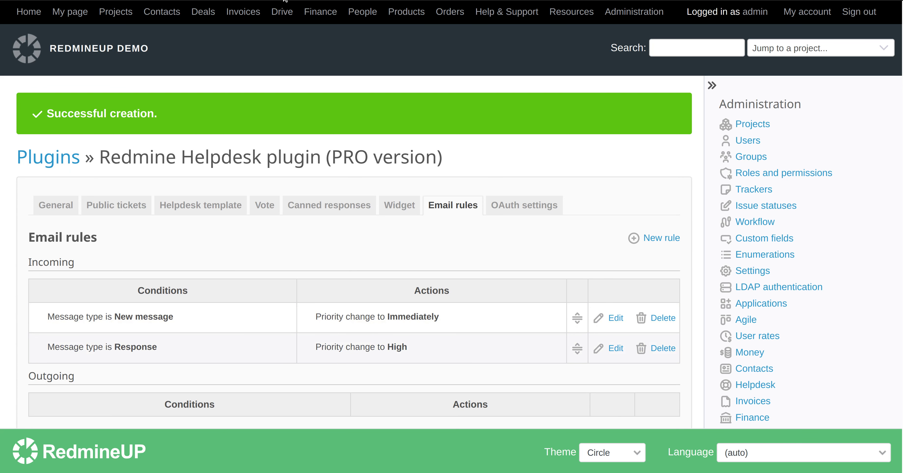
Step: Switch to Gmail and start a new message addressed to the helpdesk's email address
key("ctrl+Tab")
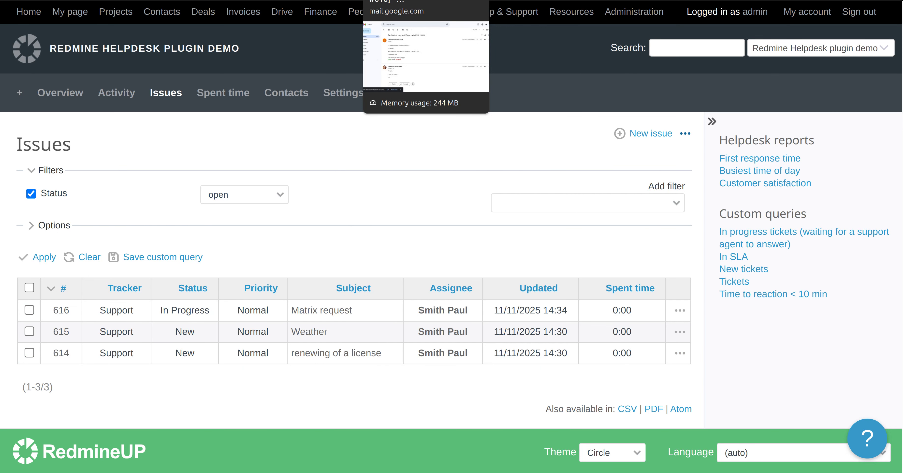
left_click(413, 0)
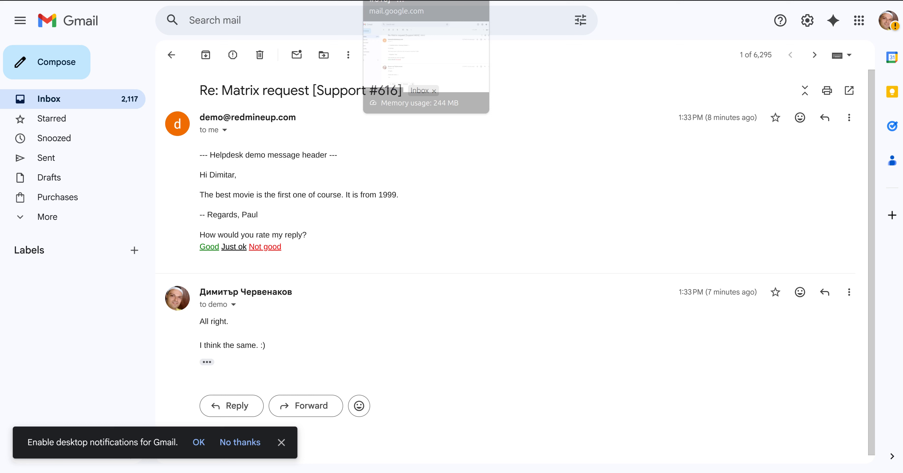
left_click(63, 72)
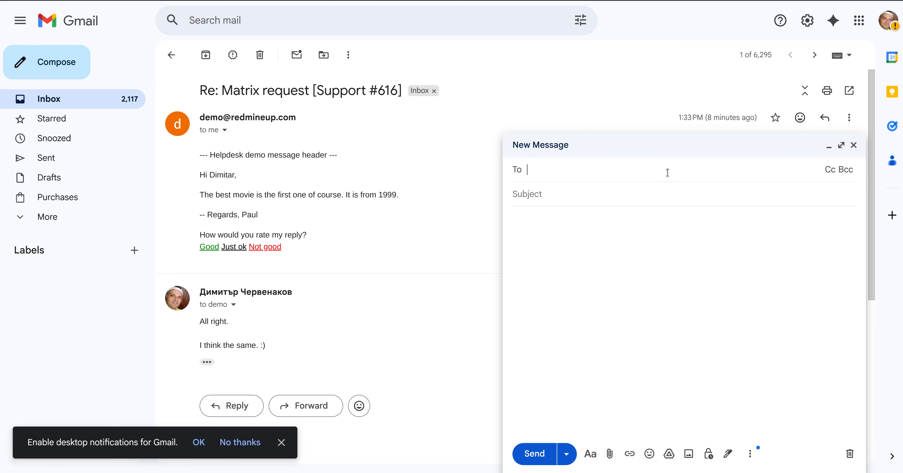
type("de")
left_click(651, 210)
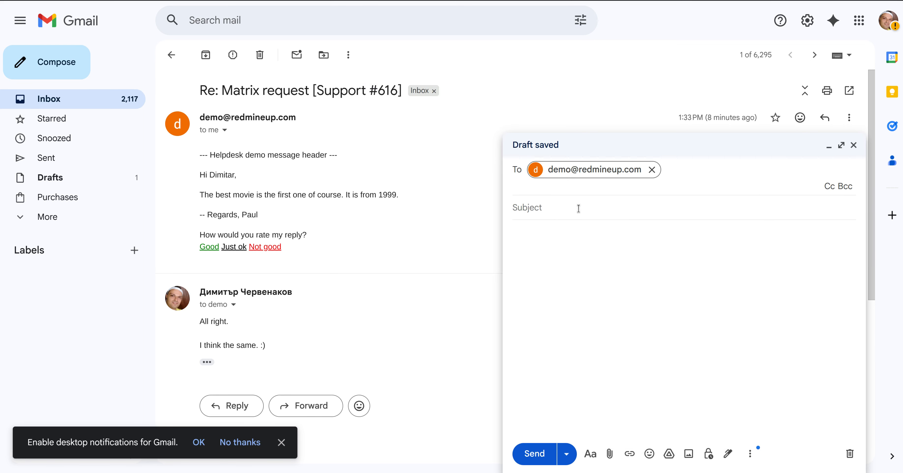
Step: Enter the email subject "Let's see the new method of making a difference between new tickets and ongoing discussions"
left_click(578, 209)
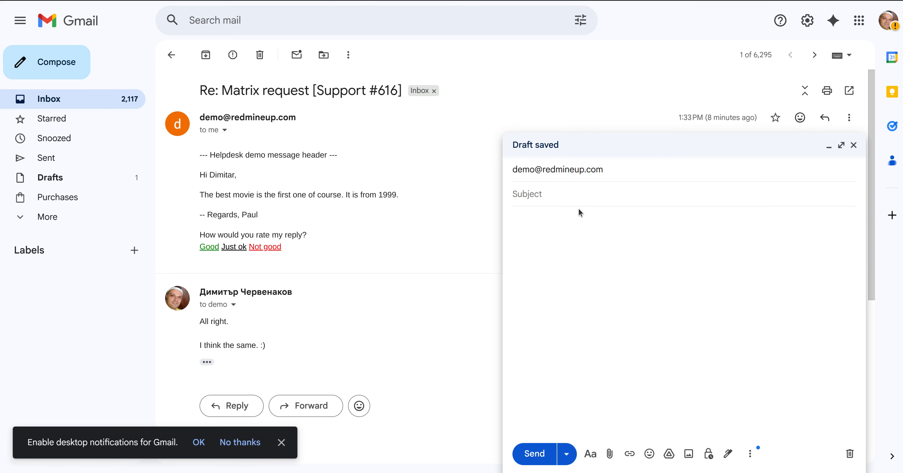
type("'s see the new method of ")
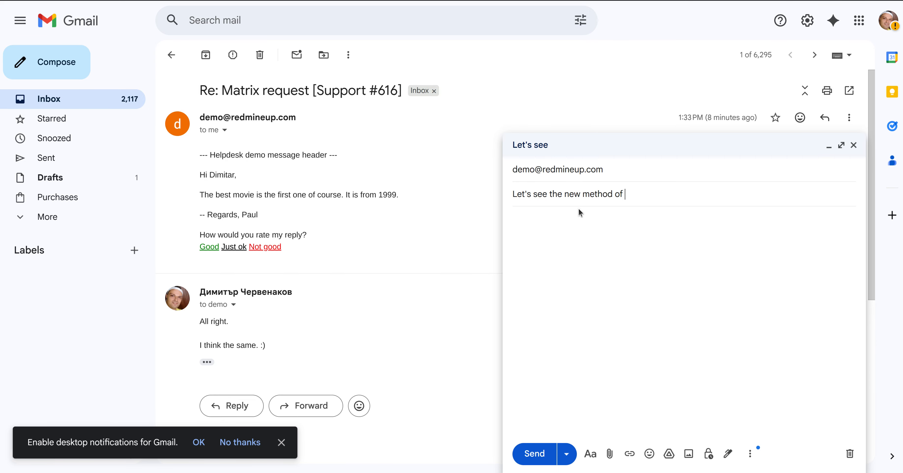
type("making a difference between ")
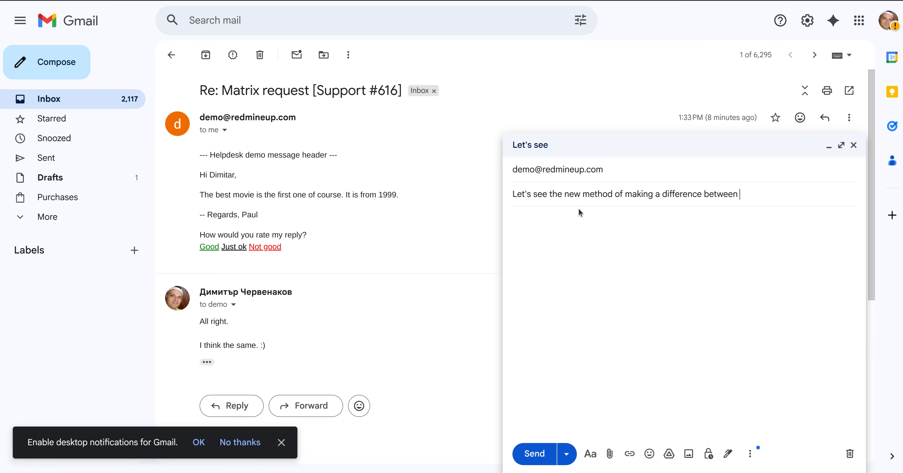
type("new tickets and ongoing di")
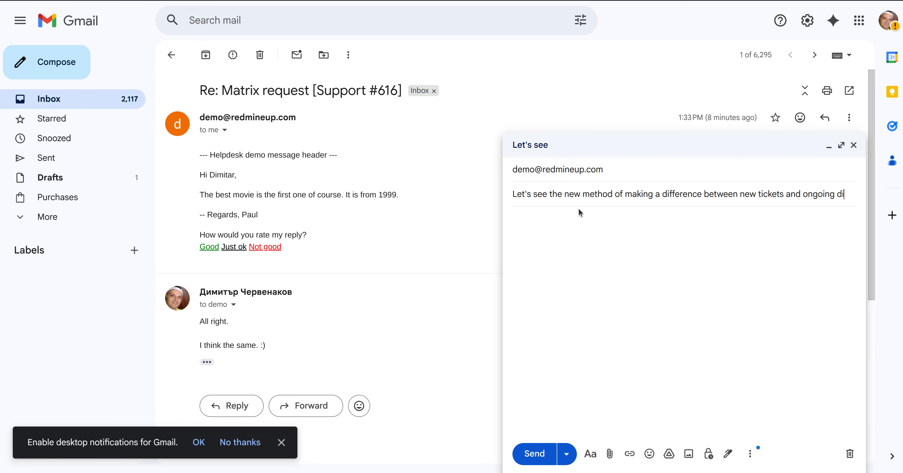
type("scussions")
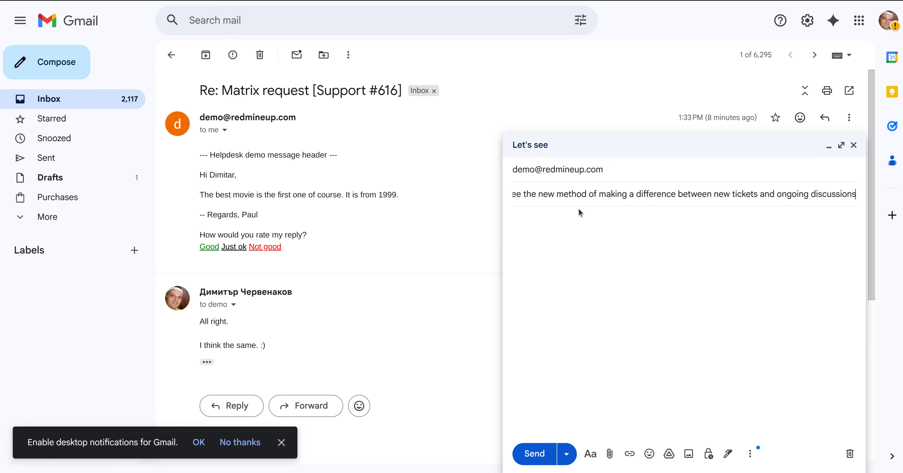
Step: Write "well, let's see" as the message body and send the email
left_click(581, 252)
type("well, ")
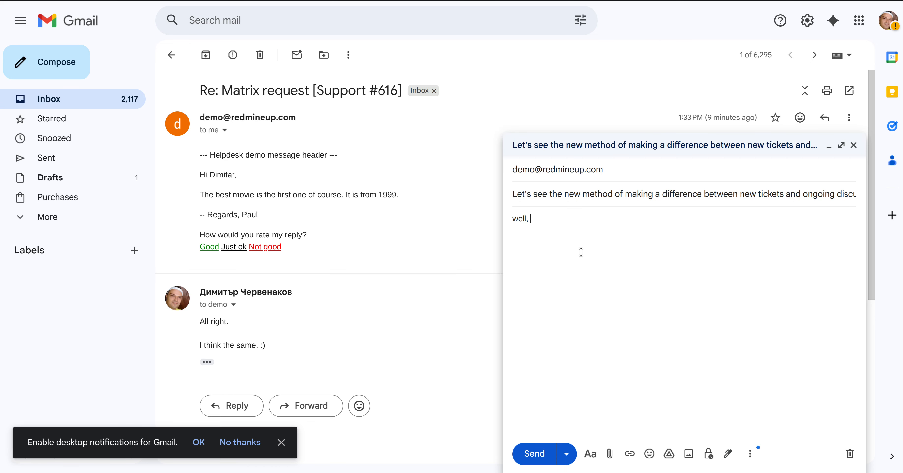
type("let's see")
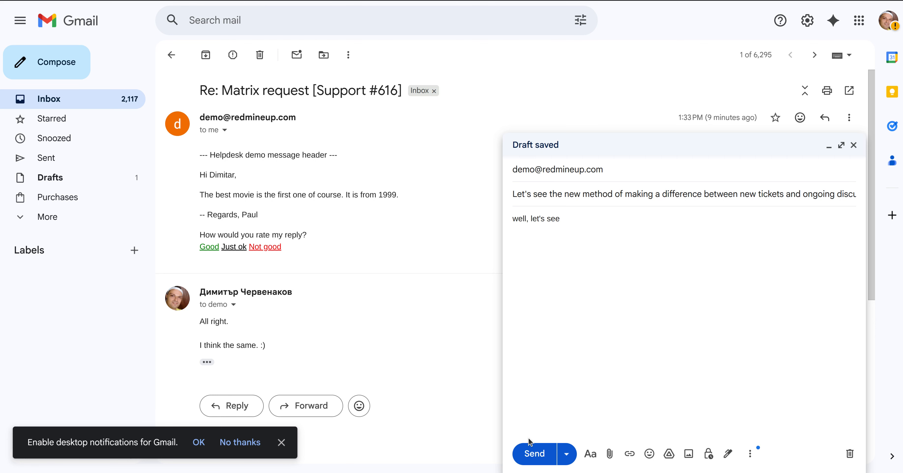
left_click(542, 455)
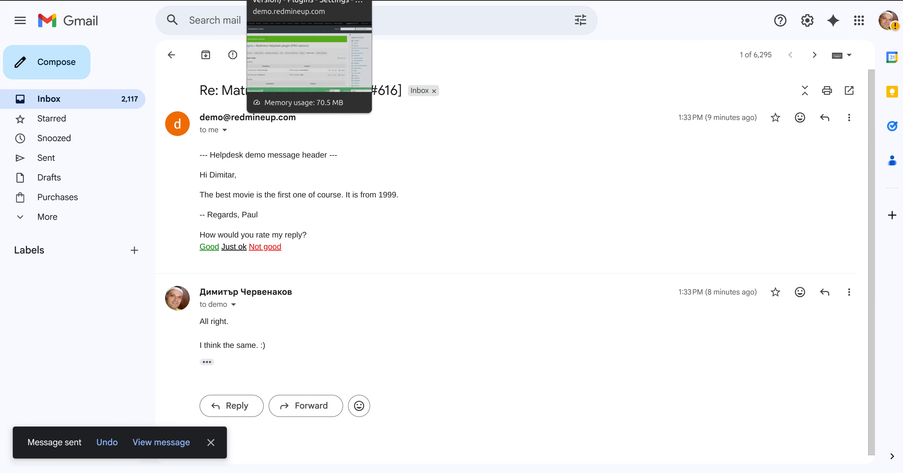
Step: Switch to Redmine and fetch the incoming mail from the Helpdesk settings of the Redmine Helpdesk plugin demo project
left_click(294, 1)
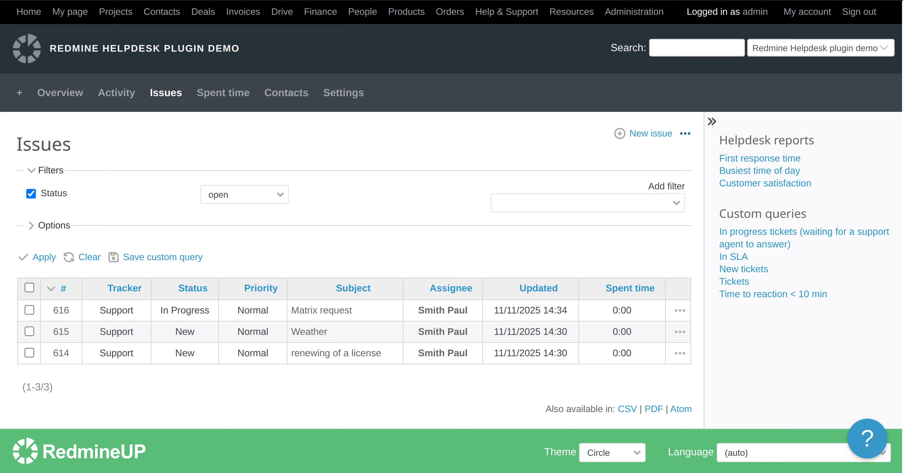
left_click(343, 93)
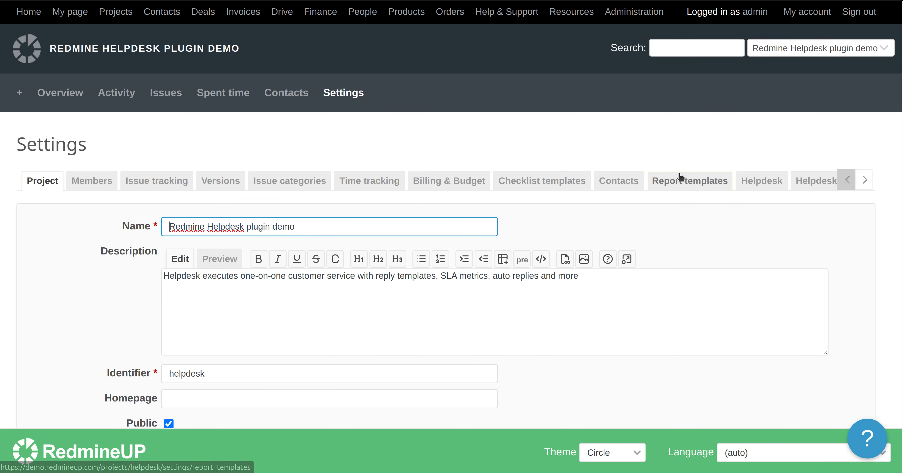
left_click(761, 180)
scroll(656, 288, "down", 3)
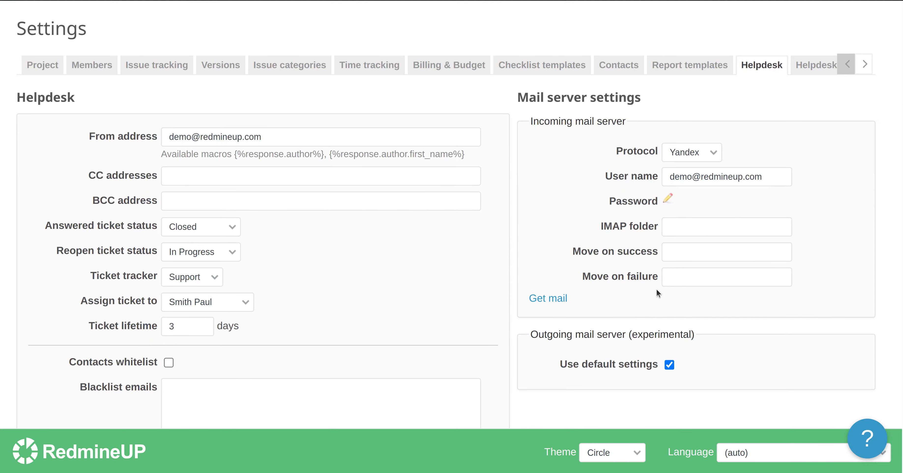
left_click(541, 298)
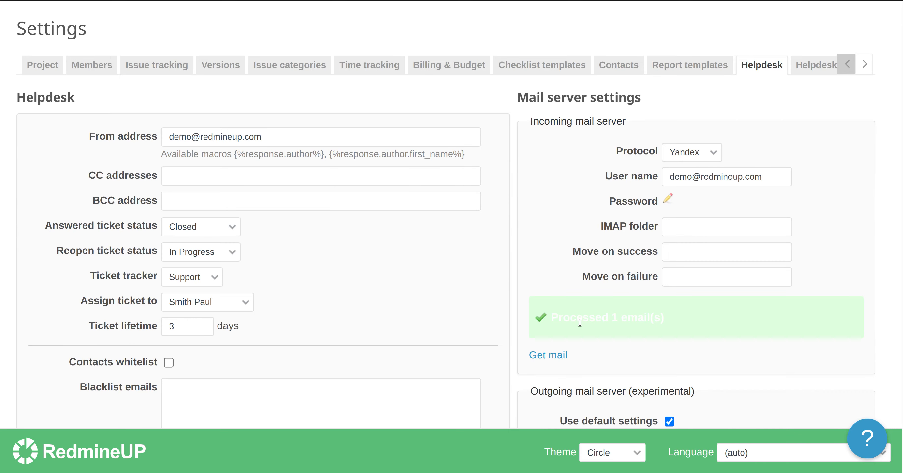
triple_click(586, 316)
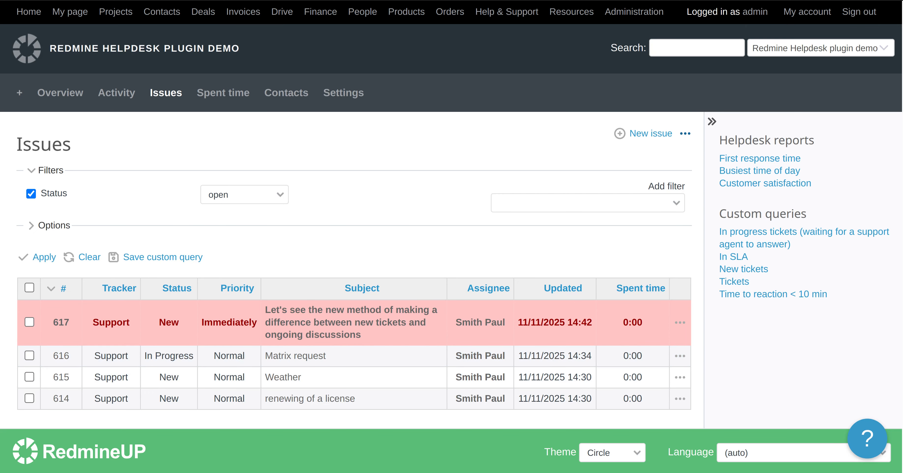
Step: Open the Matrix request ticket and start a reply quoting the customer's latest message
left_click(292, 356)
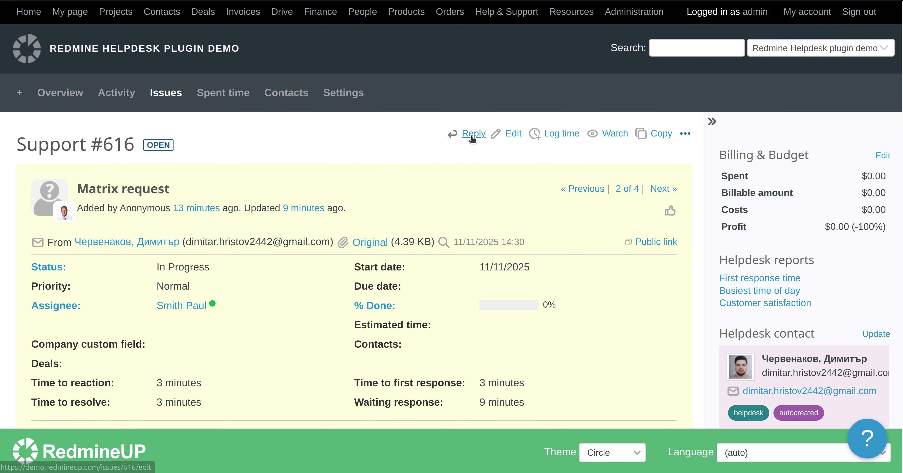
scroll(425, 280, "down", 10)
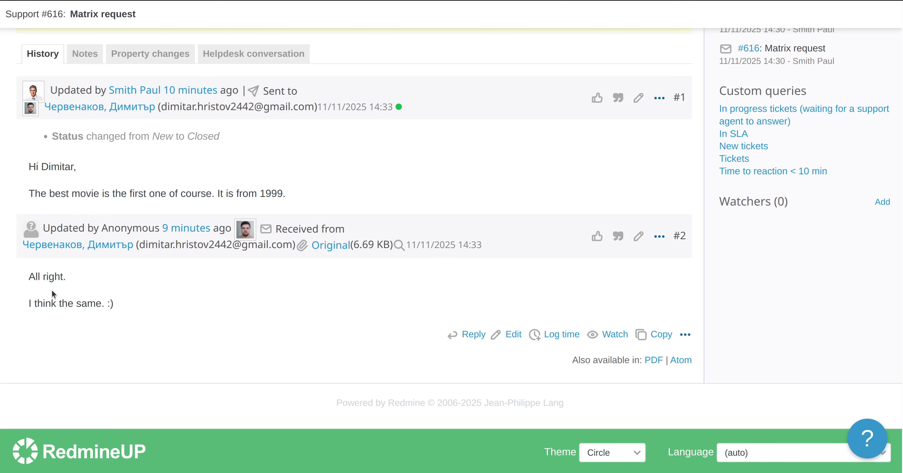
left_click(618, 236)
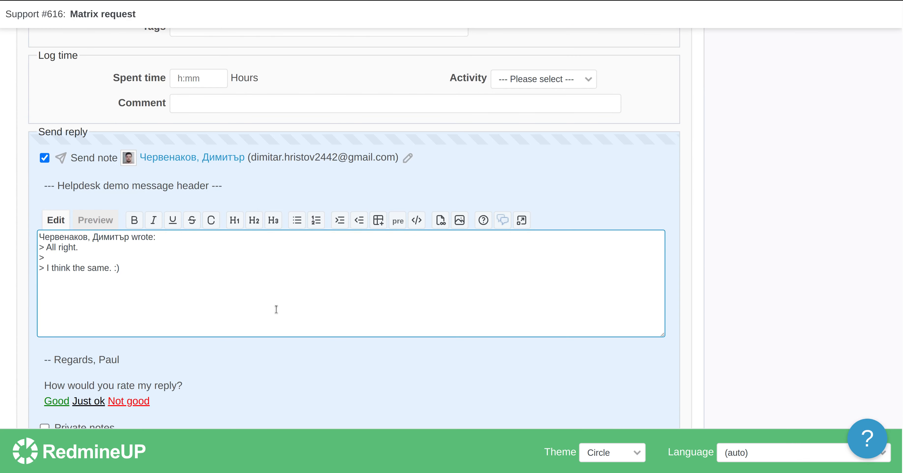
Step: Insert "Thanks for the reply." above the quoted text in the reply
left_click(37, 237)
key("Return")
key("Return")
key("Up")
type("Thanks for the repl")
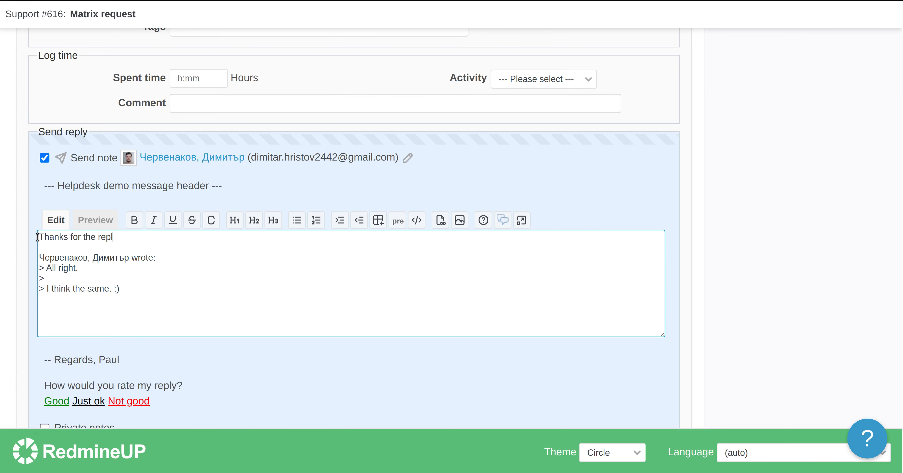
type("y.")
Step: Add "If you I can help you with something else about the Matrix movies, please feel free to tell me, all right? :)" and submit the reply
key("Return")
key("Return")
type("If you I can help you with an")
key("BackSpace")
type("soem")
key("BackSpace")
key("BackSpace")
type("m")
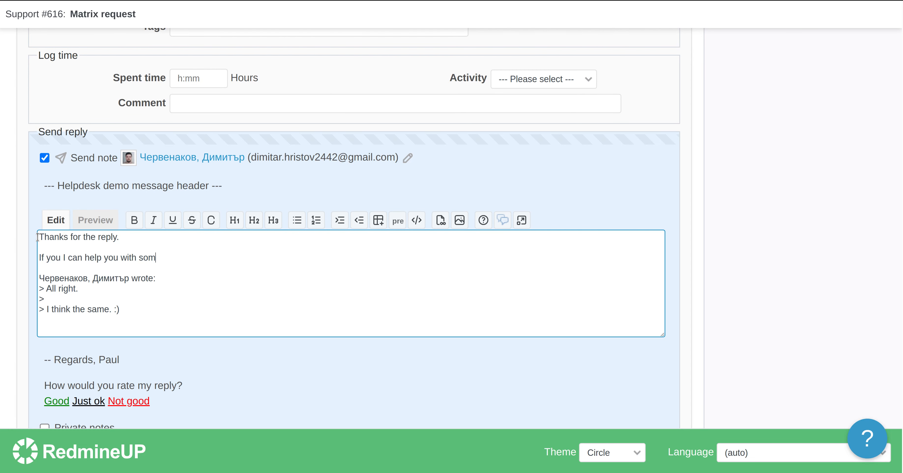
type("ething else about the Matrix mo")
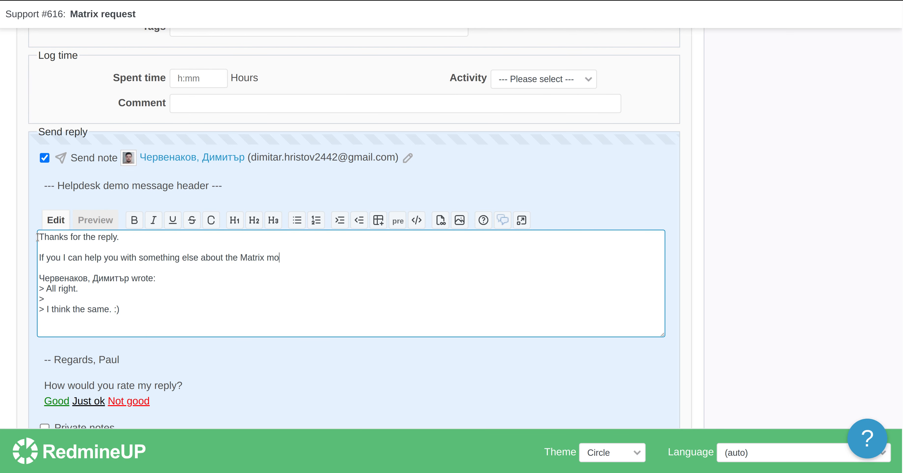
type("vies, please feel free to tell me, al")
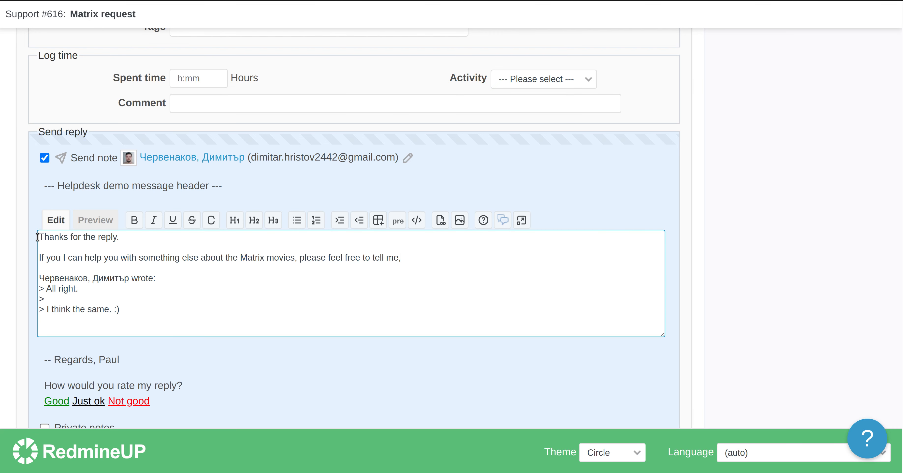
type("l right? :)")
scroll(110, 358, "down", 5)
left_click(66, 335)
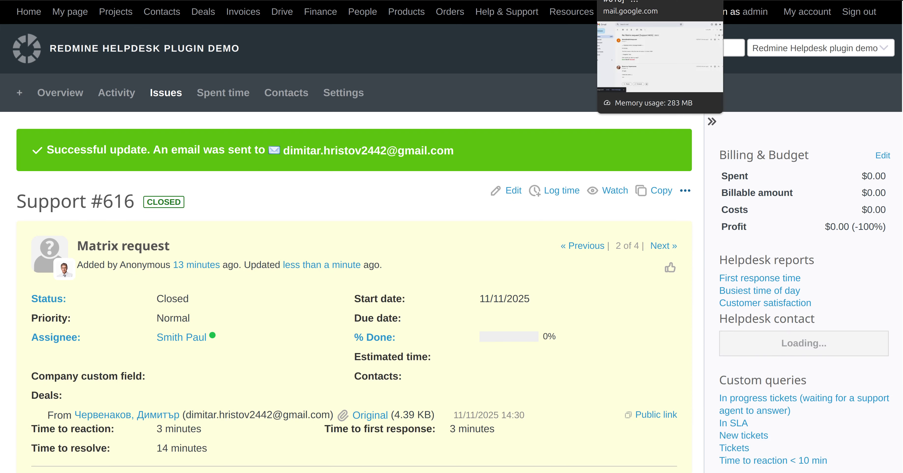
Step: Switch to Gmail and open the Matrix request conversation in the inbox to read the support agent's newest reply
left_click(638, 0)
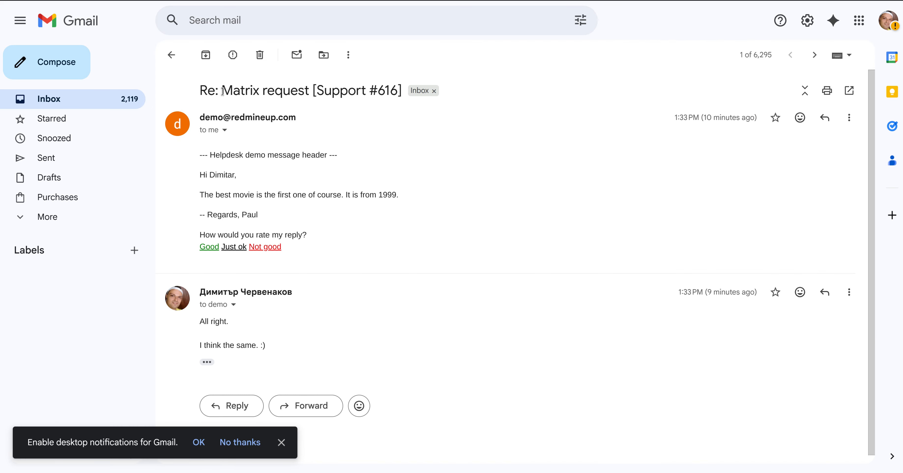
left_click(92, 105)
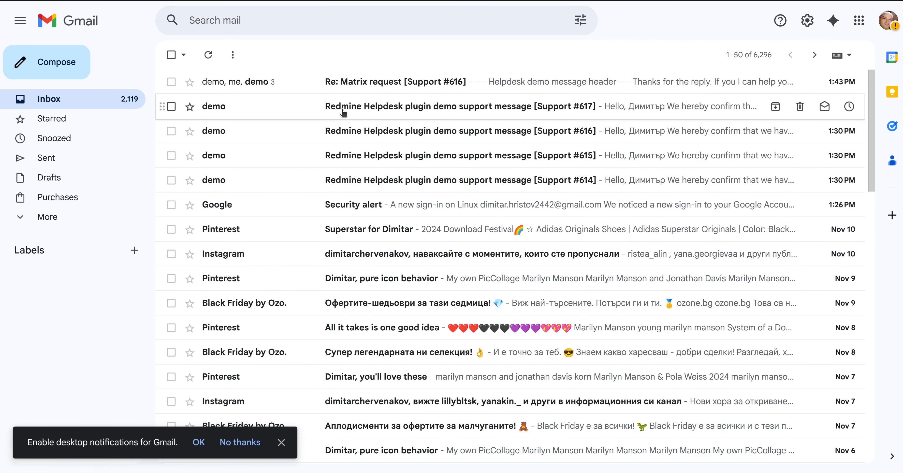
left_click(420, 84)
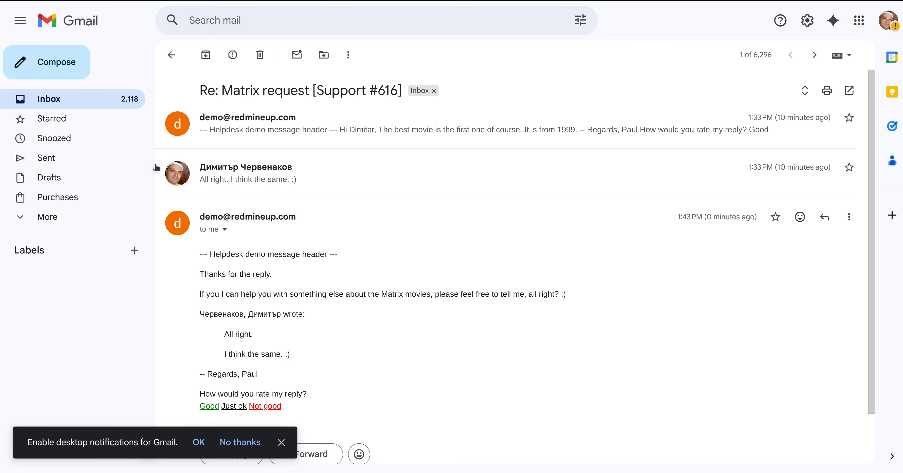
left_click(66, 101)
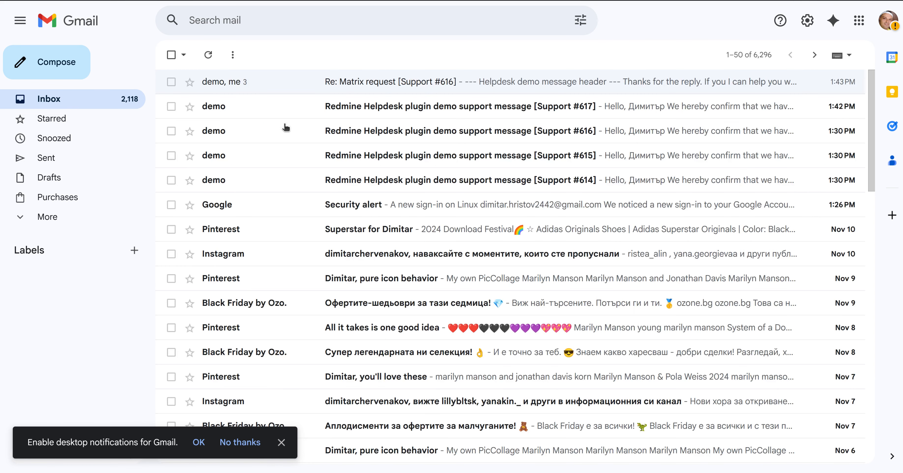
left_click(379, 76)
scroll(376, 175, "down", 2)
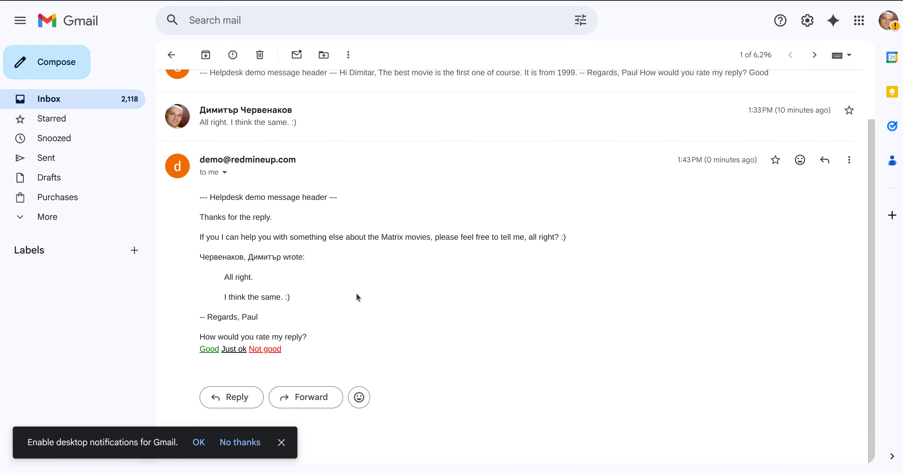
Step: Reply to the support agent with "Thank you. Currently I do not have any new requests. Bye-bye." and send it
left_click(236, 397)
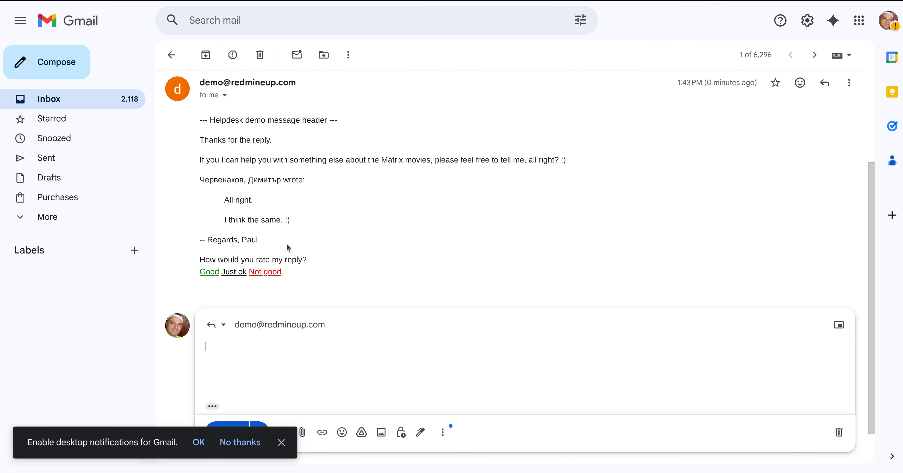
type("Thank you. Currenlty")
key("BackSpace")
key("BackSpace")
key("BackSpace")
key("BackSpace")
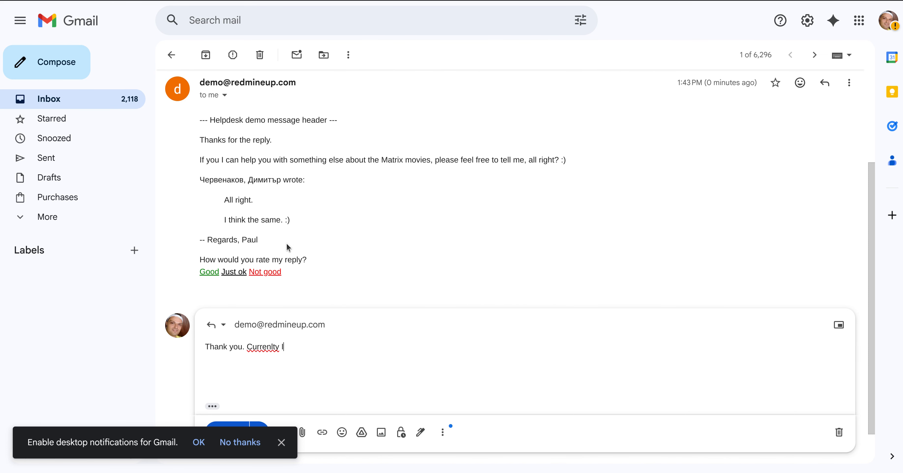
type("tly I do not have any new requests. Bye-bye.")
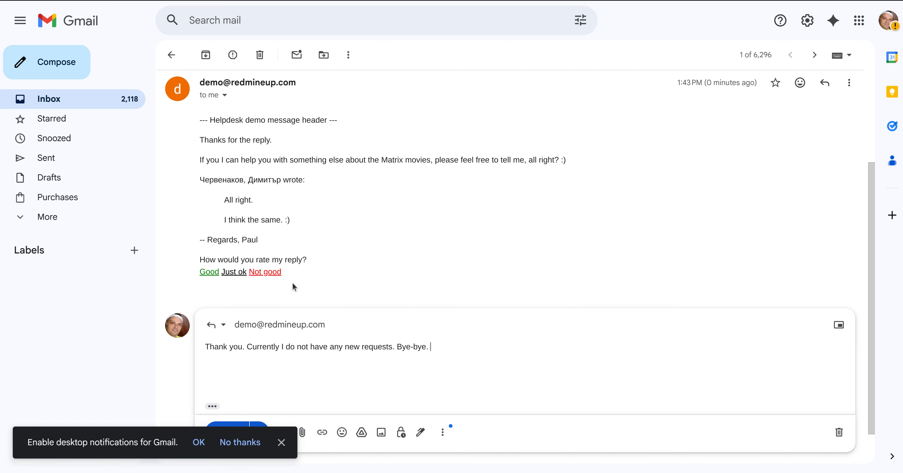
scroll(294, 287, "down", 1)
left_click(227, 390)
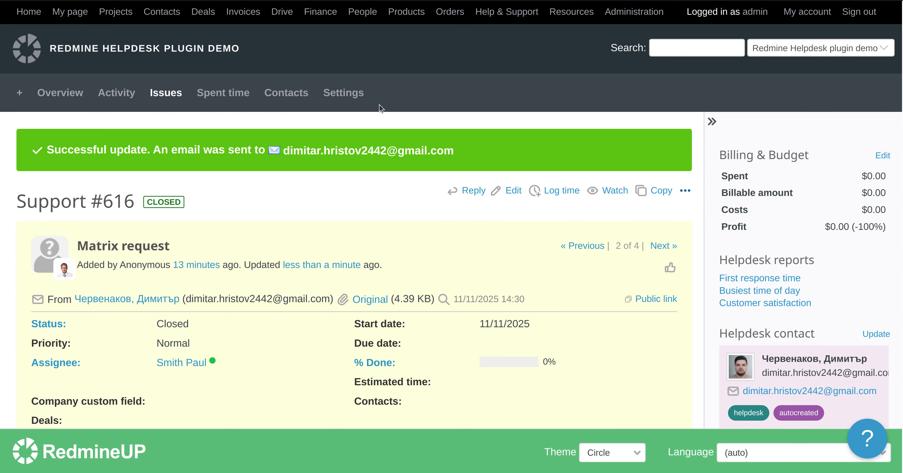
Step: Switch to Redmine, fetch the incoming mail from the project's Helpdesk settings, and check the ticket priorities in the issue list
left_click(351, 101)
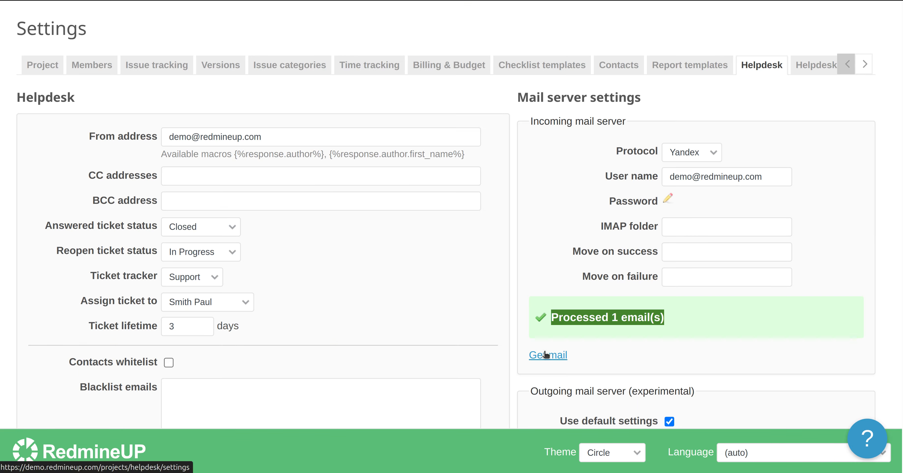
left_click(544, 353)
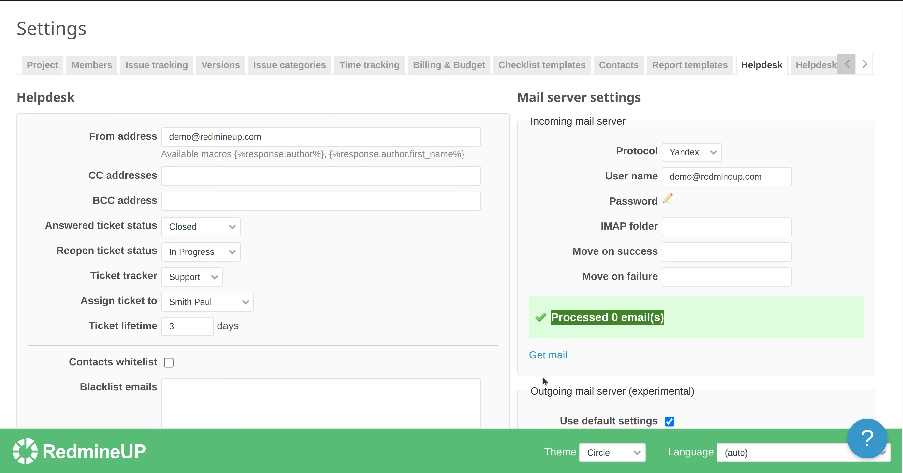
left_click(553, 353)
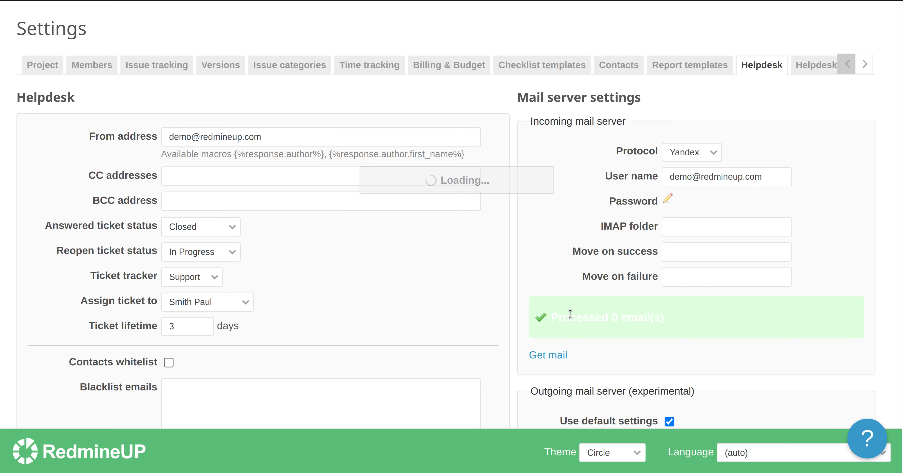
triple_click(577, 318)
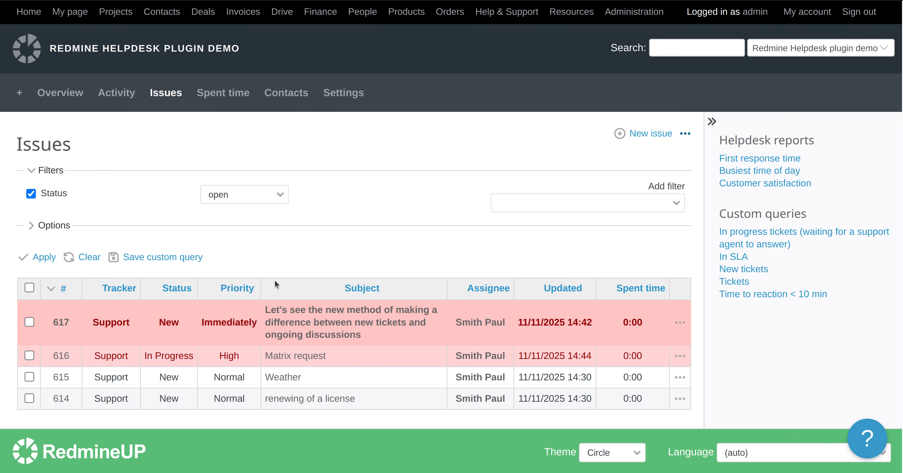
scroll(418, 216, "down", 3)
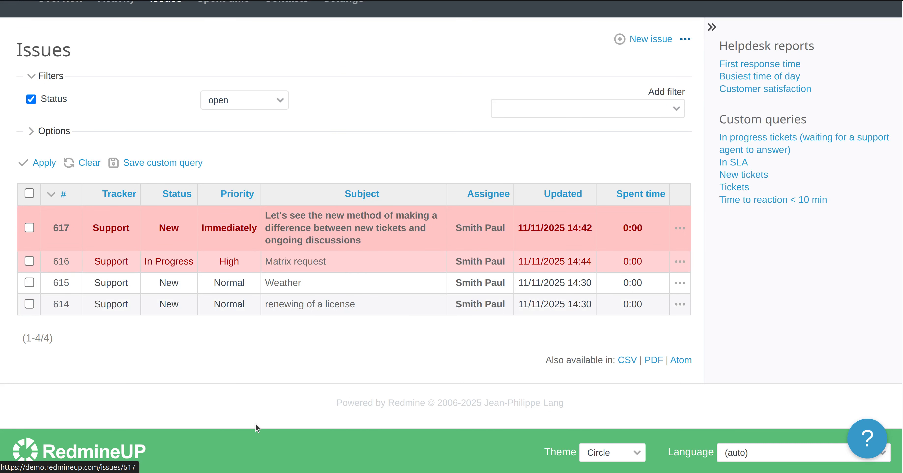